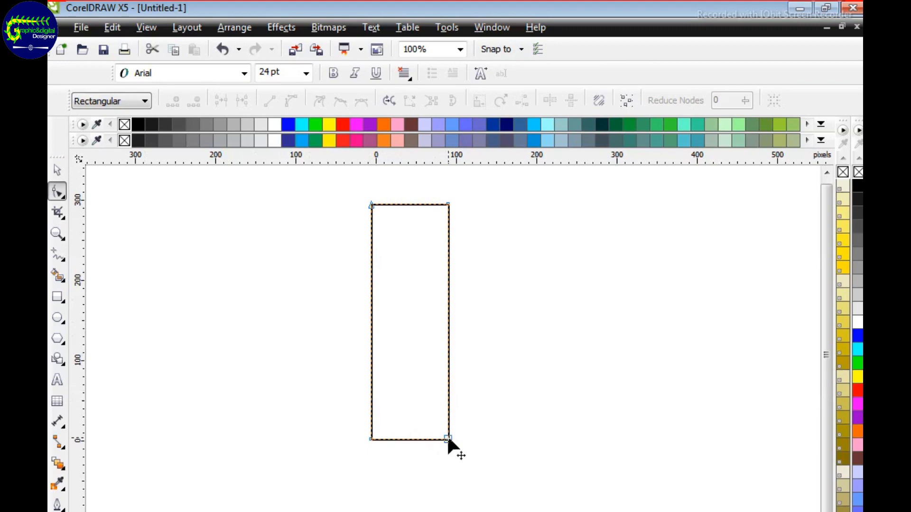
- Reshape the rectangle into a petal by collapsing its base to a point and pulling a new mid-top node into a peak
left_click_drag(448, 440, 418, 440)
double_click(409, 204)
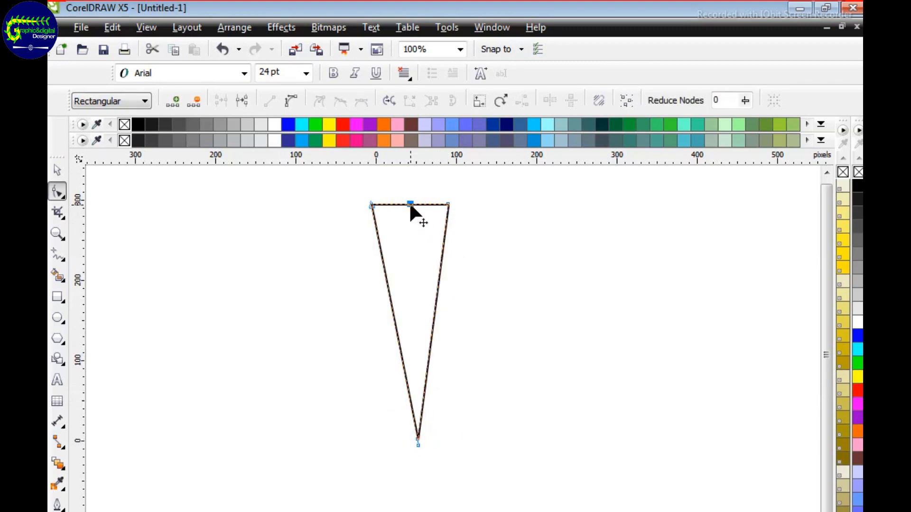
mouse_move(409, 204)
left_mouse_down()
mouse_move(411, 177)
mouse_move(409, 207)
left_mouse_up()
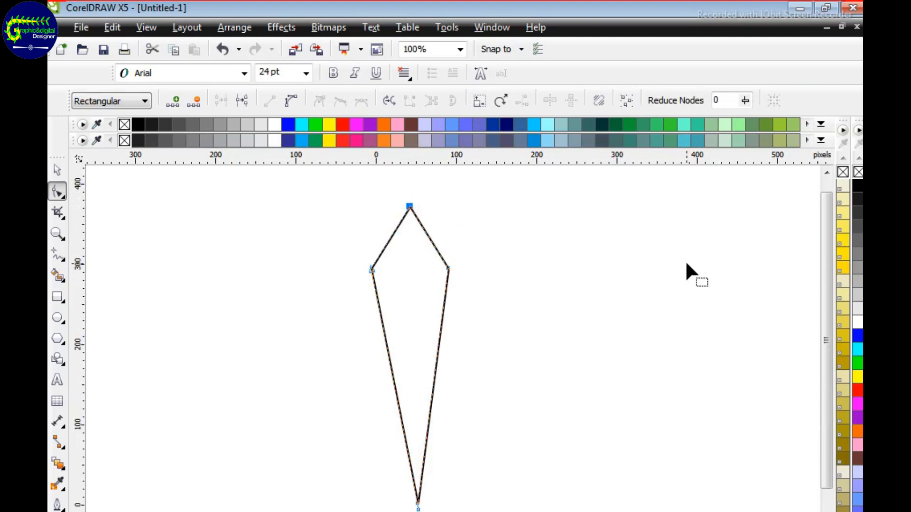
- Fill the petal with bright blue and remove its outline
left_click(152, 125)
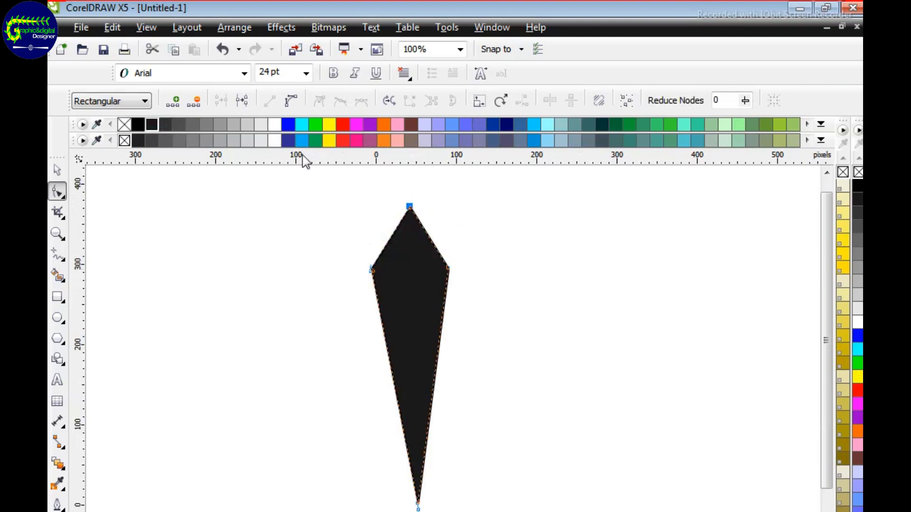
left_click(288, 140)
left_click(288, 125)
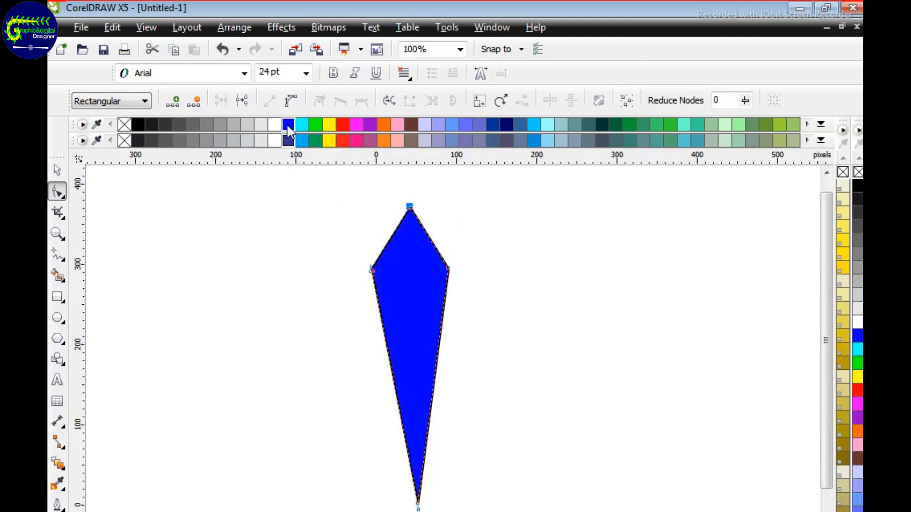
right_click(131, 139)
- Scale the petal down to about 76 × 295 px
left_click(57, 170)
left_click_drag(368, 203, 404, 308)
left_click_drag(429, 391, 473, 440)
left_click_drag(445, 345, 431, 345)
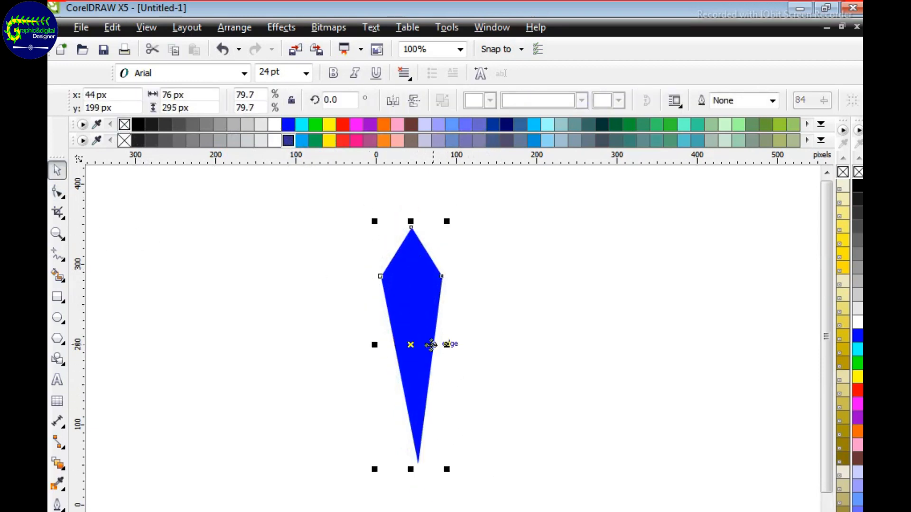
left_click(501, 370)
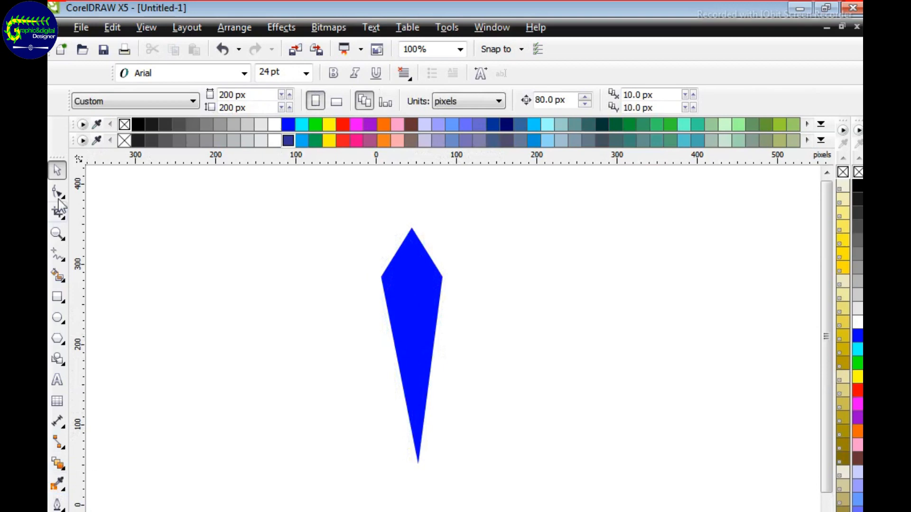
- Float the toolbox and apply a linear Interactive Fill across the petal with blue at both ends
left_click_drag(78, 158, 93, 190)
left_click(85, 390)
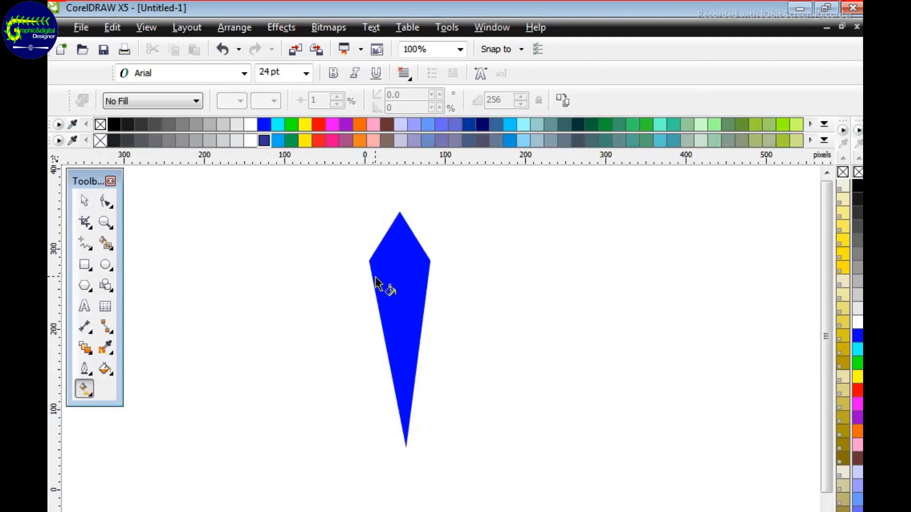
left_click_drag(376, 276, 428, 272)
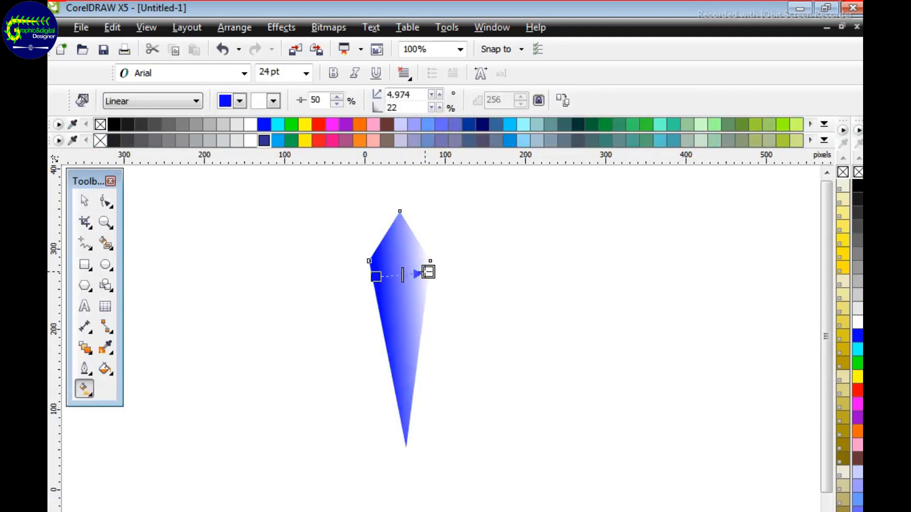
left_click(265, 124)
- Add a white gradient node at about 47% and narrow the gradient towards the petal's centre line
double_click(394, 276)
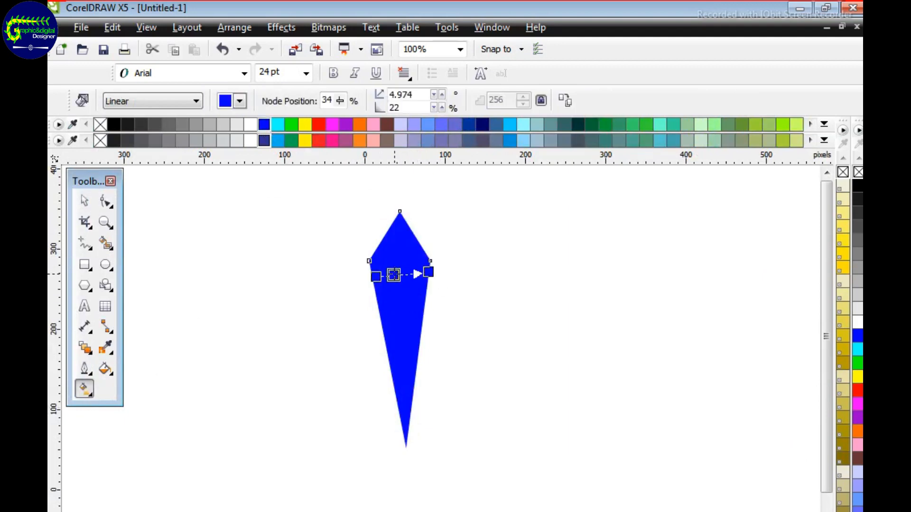
left_click_drag(393, 275, 400, 274)
left_click(251, 125)
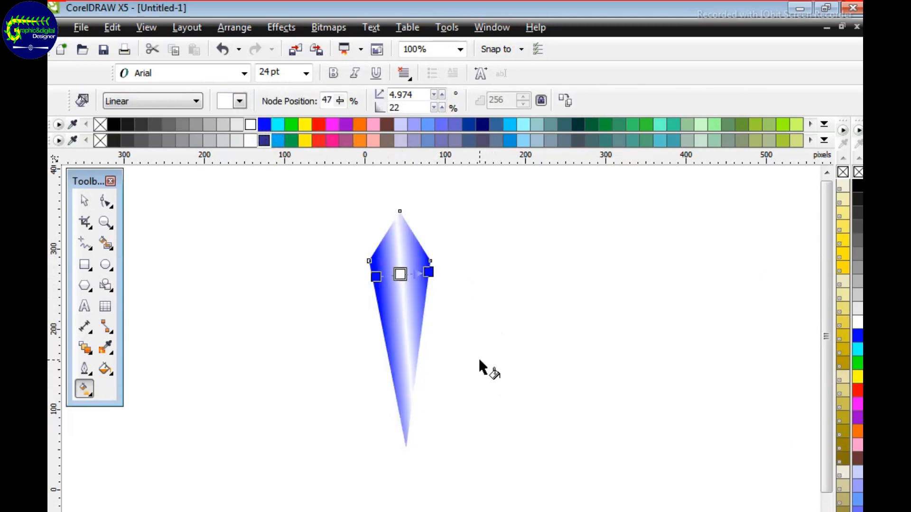
left_click(429, 272)
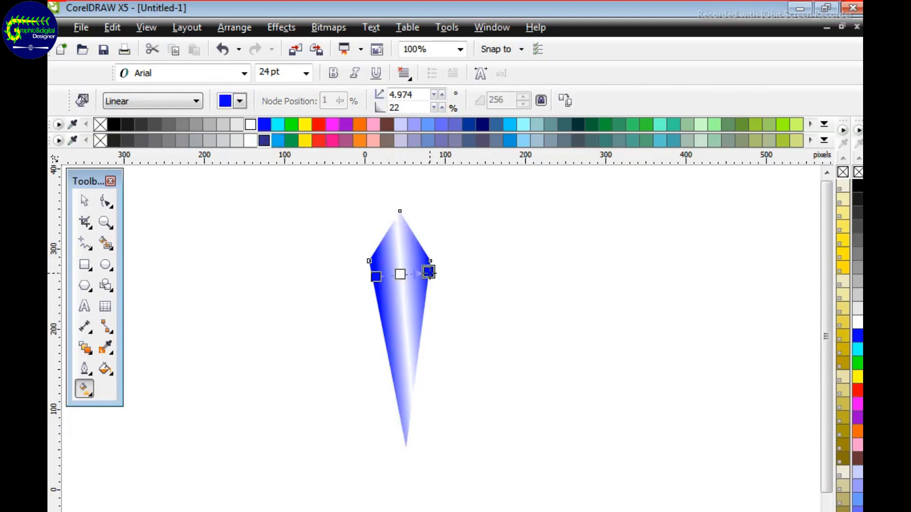
mouse_move(429, 272)
left_mouse_down()
mouse_move(382, 275)
mouse_move(411, 271)
left_mouse_up()
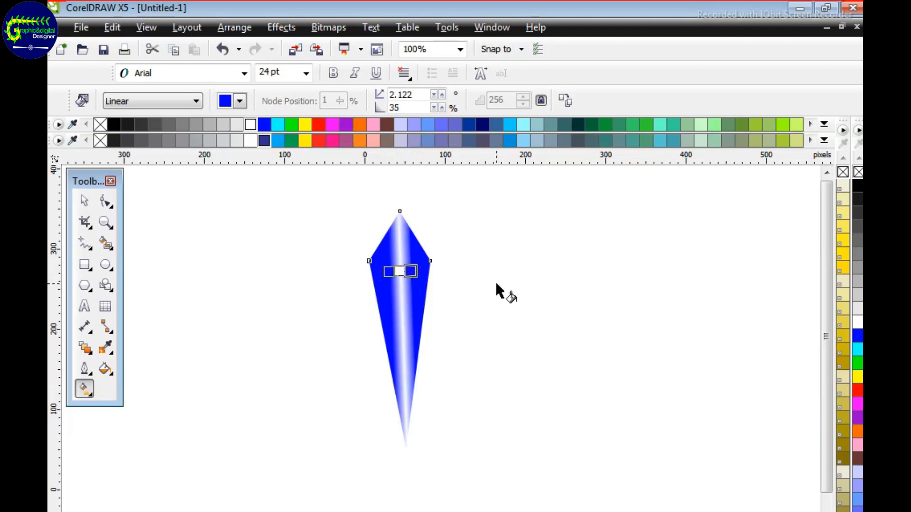
- Shrink the gradient petal to about 34 × 166 px and move it to the upper part of the drawing area
left_click(84, 201)
left_click(413, 284)
left_click_drag(364, 205, 402, 293)
left_click_drag(413, 362, 413, 216)
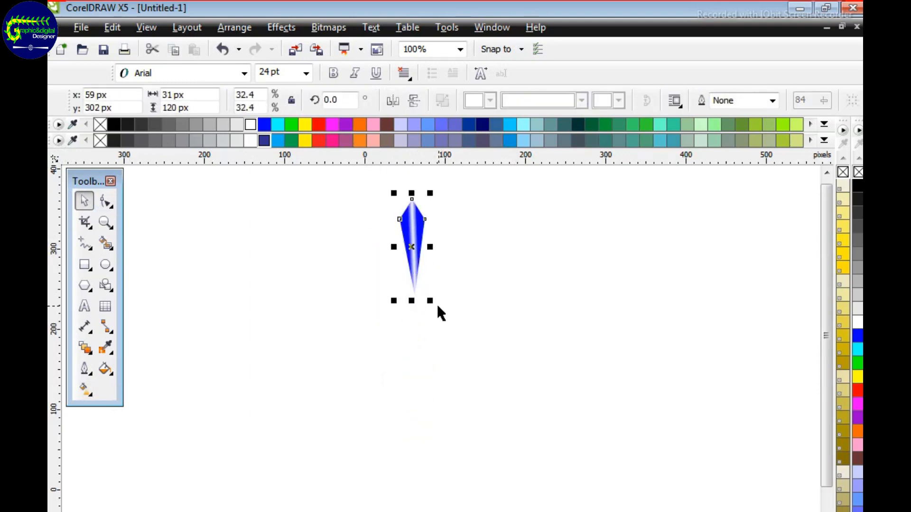
left_click_drag(430, 301, 413, 340)
- Move the petal's rotation centre to its lower tip and rotate a copy 15° clockwise
left_click(414, 267)
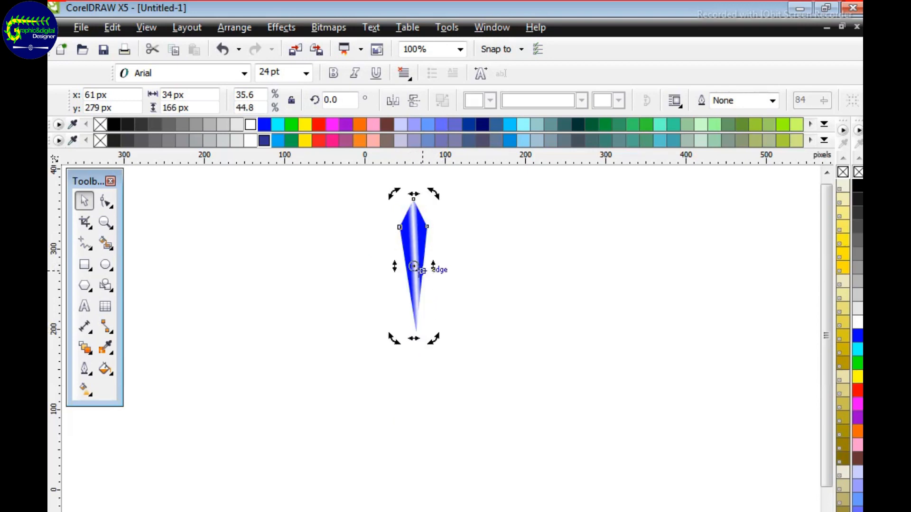
left_click_drag(414, 267, 416, 332)
left_click_drag(433, 194, 456, 208)
- Repeat the rotated duplication until the petals form a complete circle
key("ctrl+r")
key("ctrl+r")
key("ctrl+r")
key("ctrl+r")
key("ctrl+r")
key("ctrl+r")
key("ctrl+r")
key("ctrl+r")
key("ctrl+r")
key("ctrl+r")
key("ctrl+r")
key("ctrl+r")
key("ctrl+r")
key("ctrl+r")
key("ctrl+r")
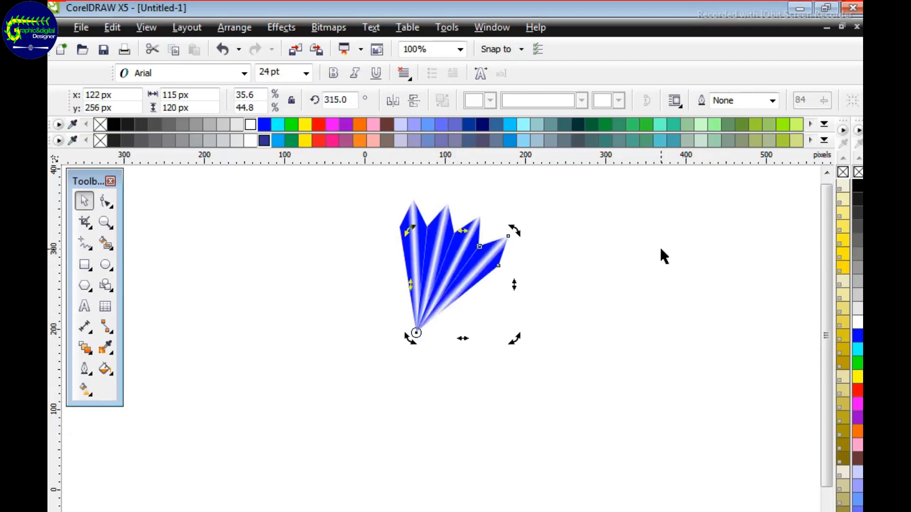
key("ctrl+r")
key("ctrl+r")
key("ctrl+r")
key("ctrl+r")
key("ctrl+r")
key("ctrl+r")
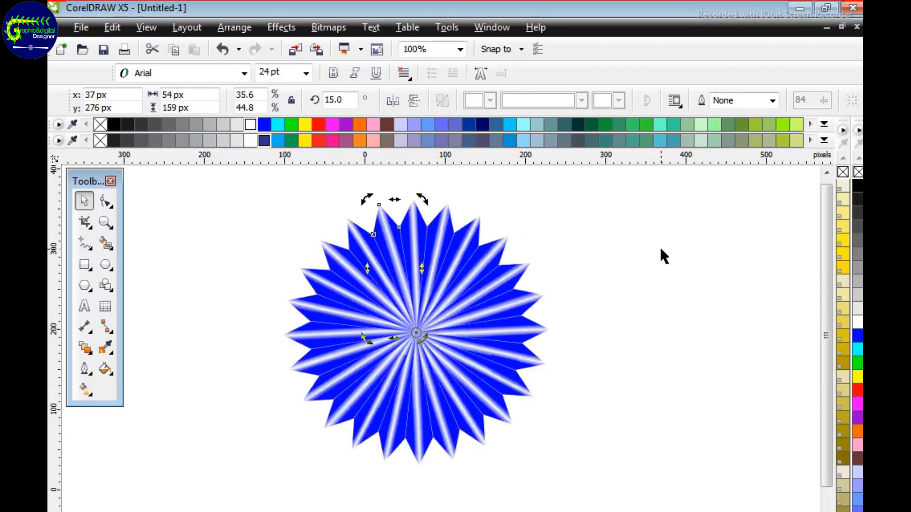
- Select and group all the petals, move the flower about 190 px to the right, and deselect it
left_click(266, 190)
left_click_drag(268, 195, 583, 478)
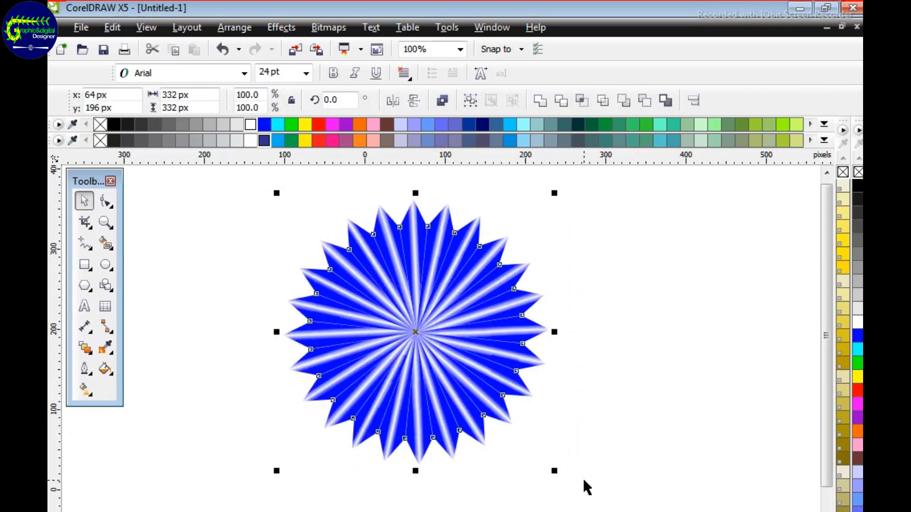
left_click_drag(437, 305, 590, 306)
left_click(257, 293)
- Draw a circle about 221 px in diameter in the empty space left of the flower
left_click(105, 265)
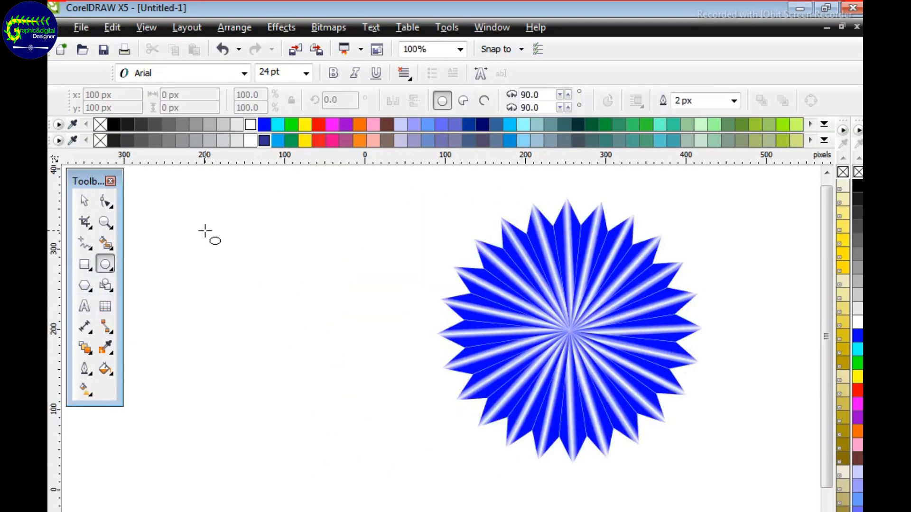
left_click_drag(206, 232, 372, 408)
key("space")
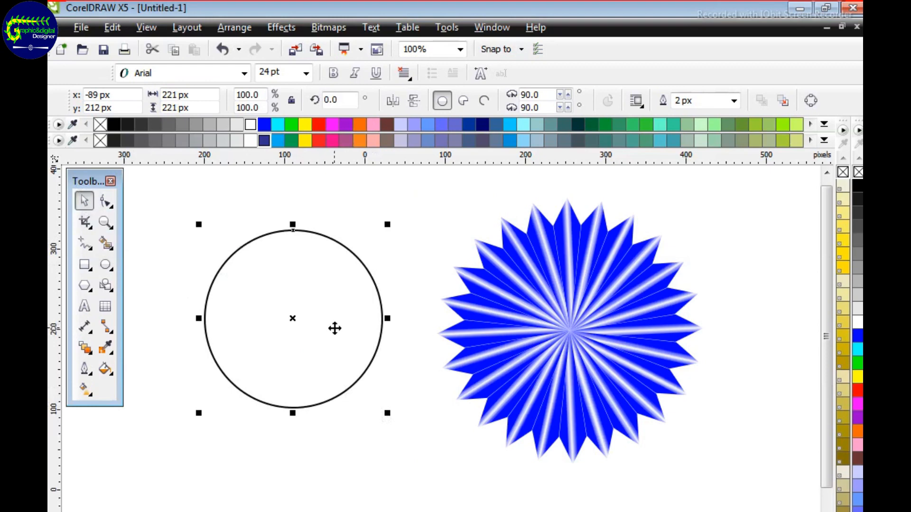
- Scale the circle down to about 197 px in diameter and place it just left of the flower
mouse_move(287, 311)
left_mouse_down()
mouse_move(563, 328)
mouse_move(212, 281)
left_mouse_up()
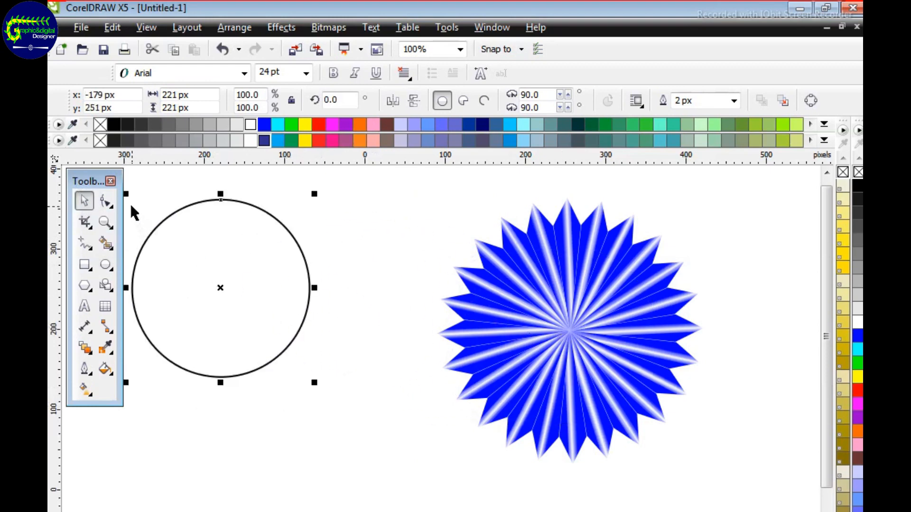
left_click_drag(126, 195, 147, 215)
left_click_drag(219, 282, 316, 323)
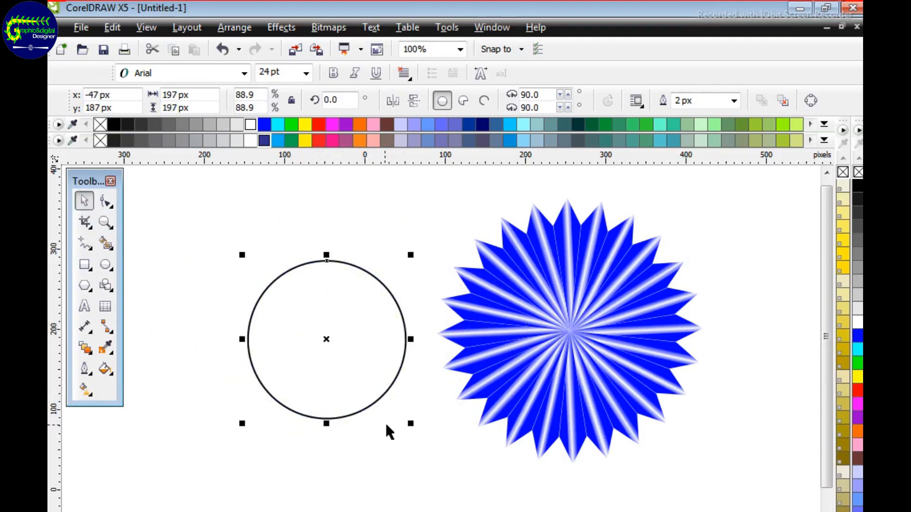
- Select the circle and the flower and align their centres horizontally
left_click_drag(219, 188, 708, 480)
key("c")
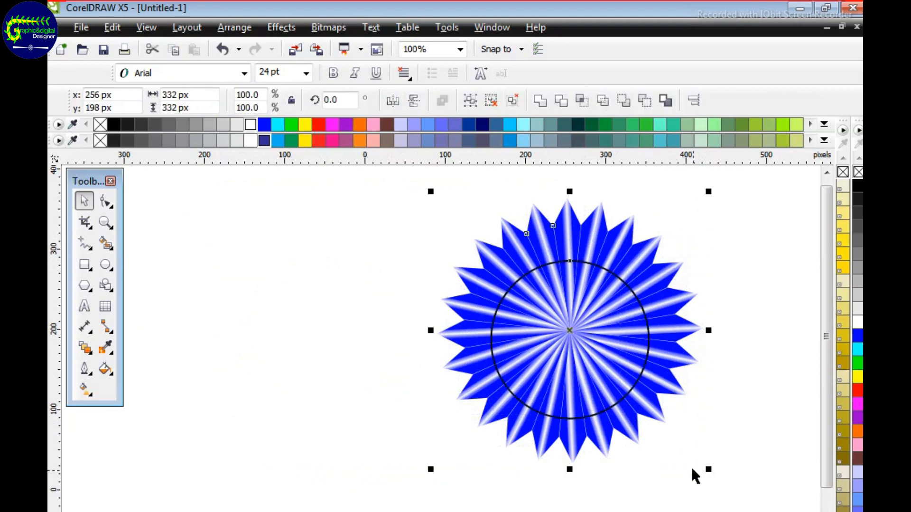
left_click(710, 399)
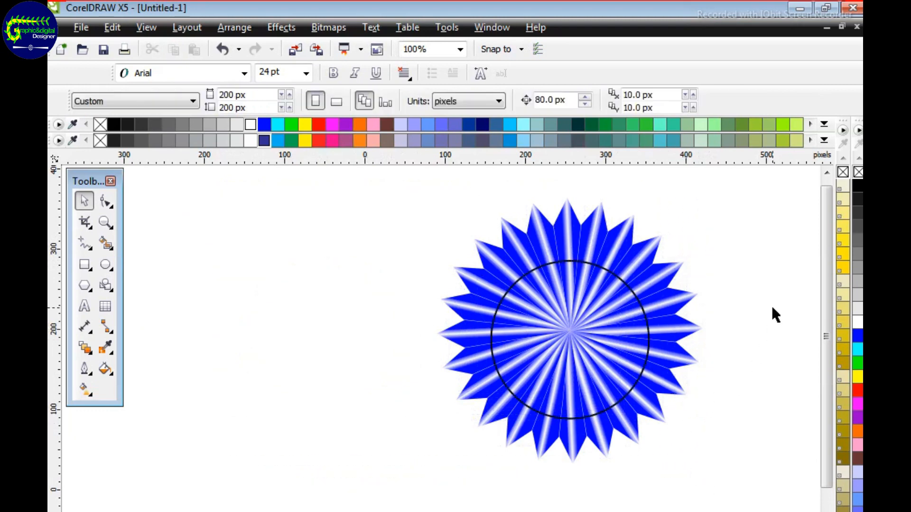
- Move the circle off the flower and slightly higher, and realign the centres of both objects horizontally
left_click(628, 288)
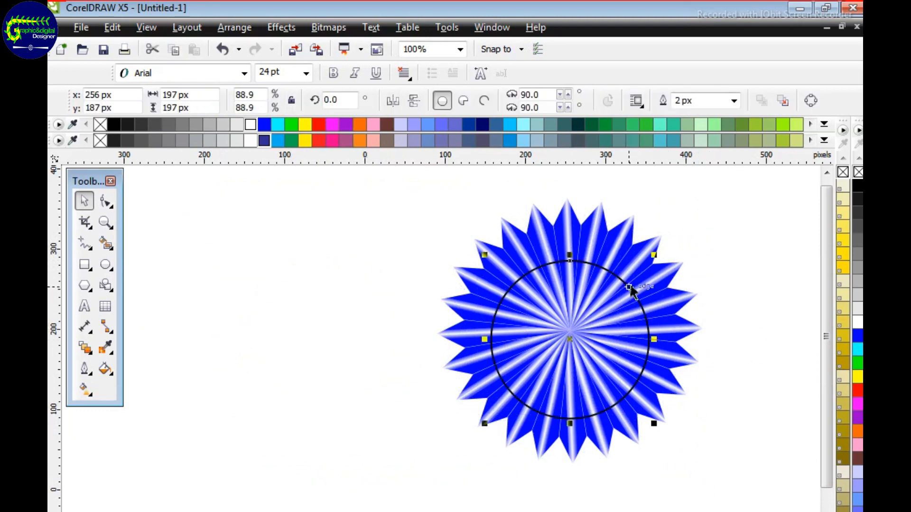
left_click_drag(629, 288, 362, 284)
mouse_move(178, 186)
left_mouse_down()
mouse_move(654, 373)
mouse_move(725, 470)
left_mouse_up()
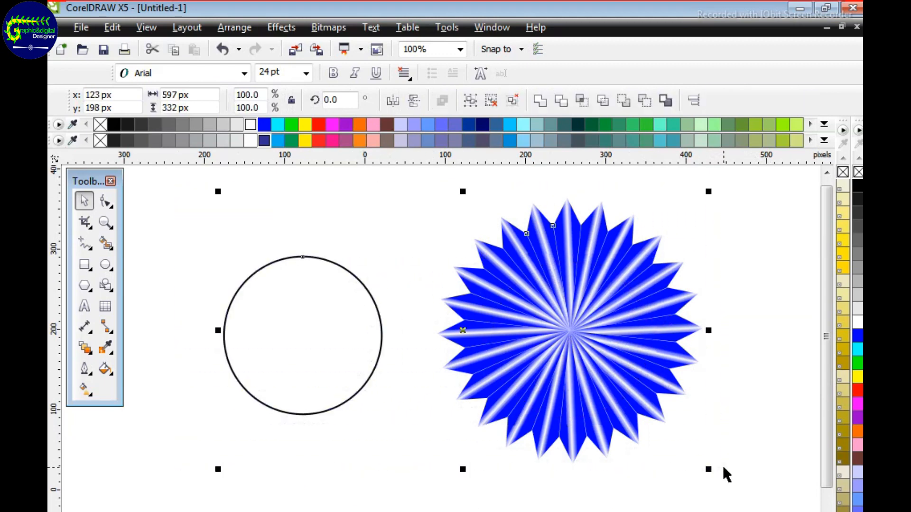
key("c")
left_click(763, 372)
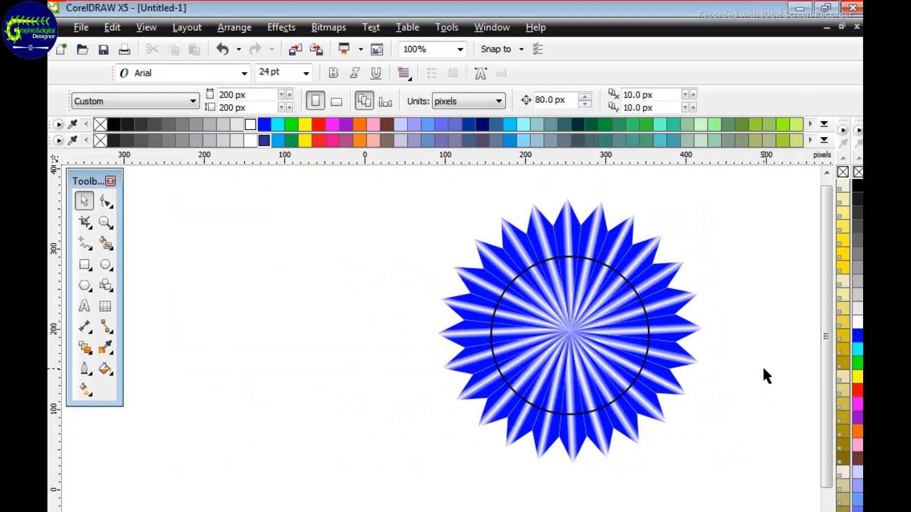
- Fill the circle with orange and remove its outline
left_click(640, 304)
left_click(858, 377)
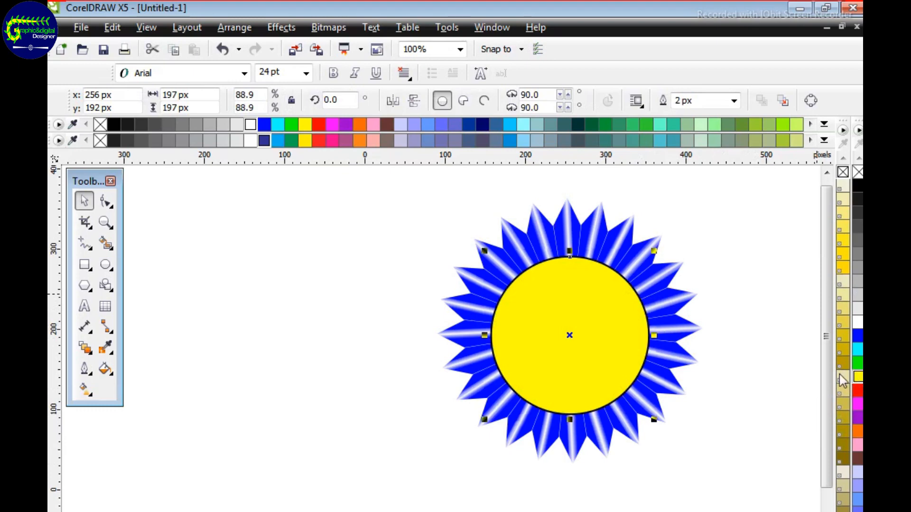
left_click(359, 141)
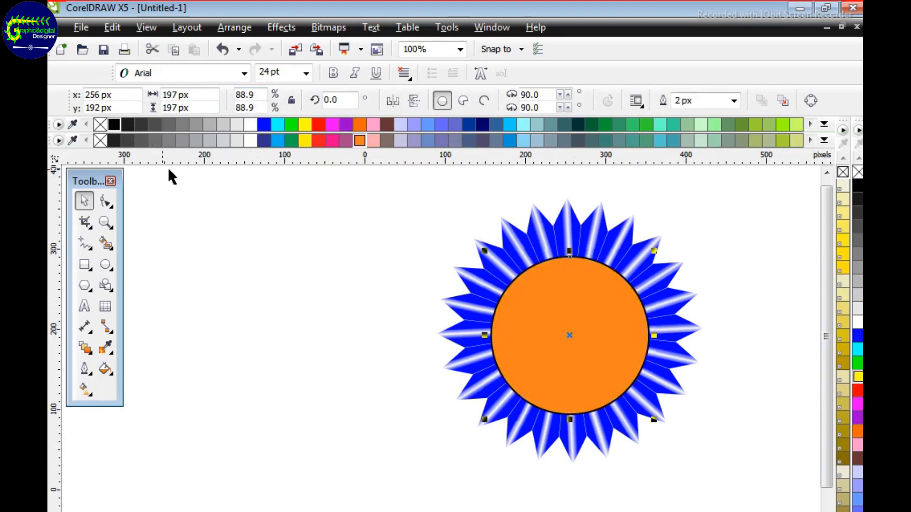
right_click(99, 137)
- Apply a linear orange-to-white gradient across the circle and add a deeper orange node at 73%
left_click(84, 389)
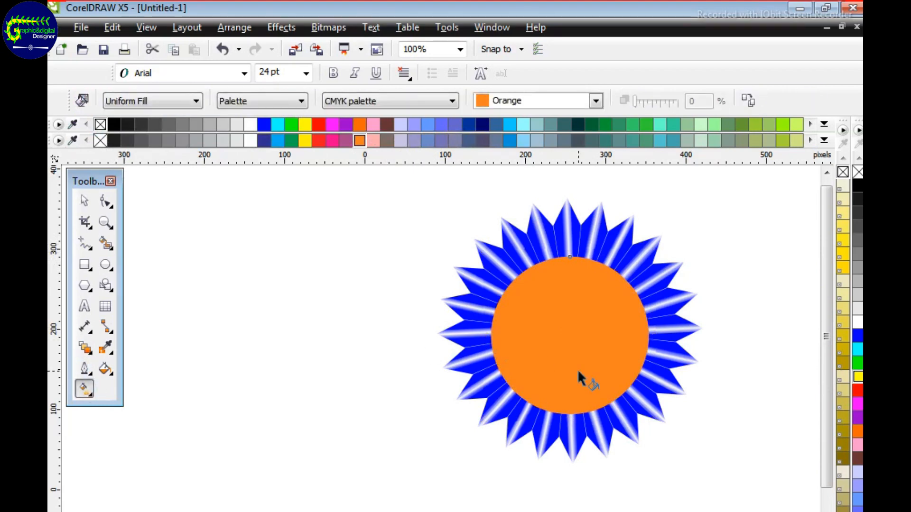
left_click_drag(563, 266, 627, 330)
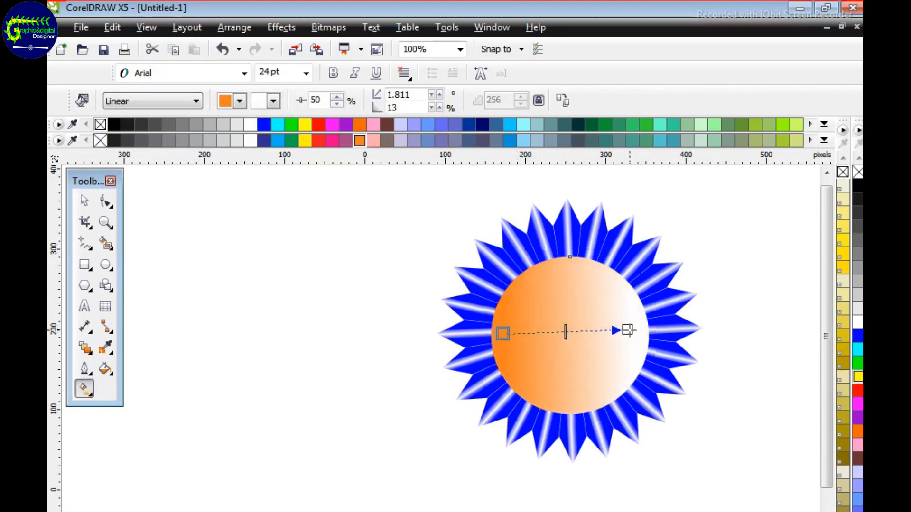
double_click(593, 331)
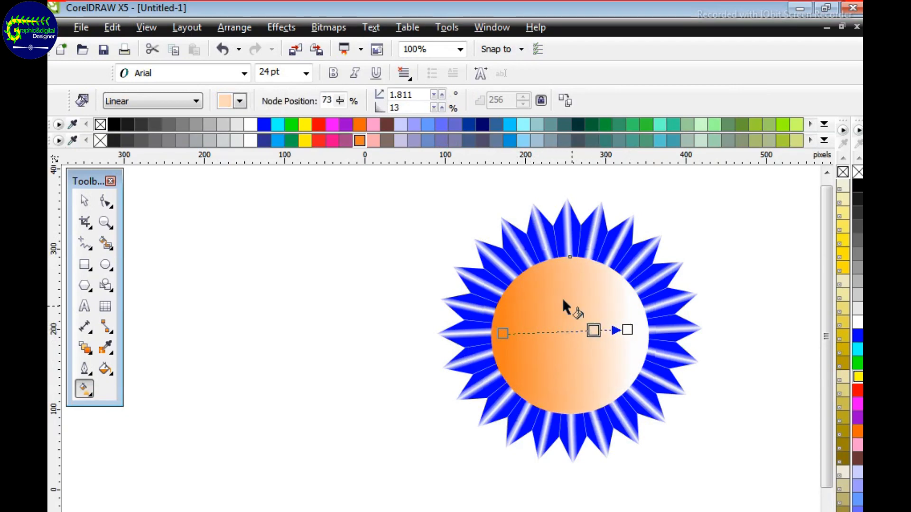
left_click(360, 124)
- Add a yellow gradient node at 29%, extend the white end closer to the circle's right edge, and deselect the circle
double_click(539, 332)
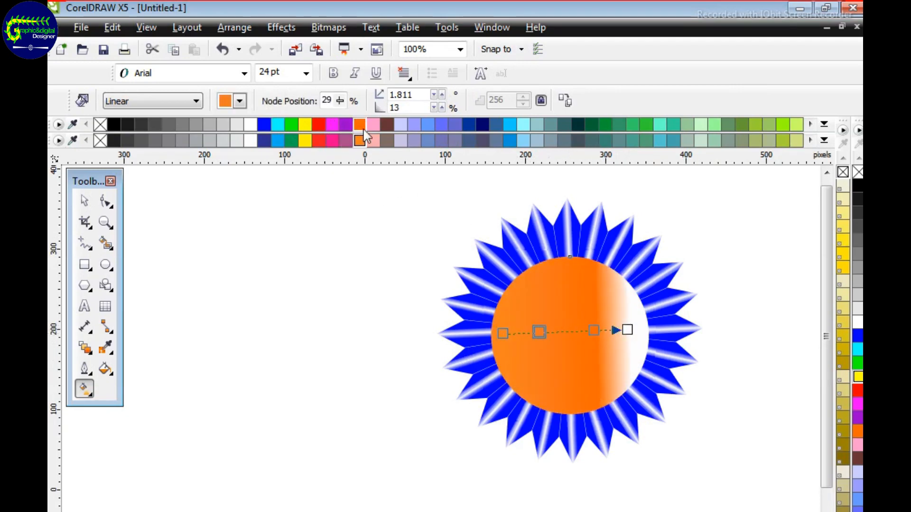
left_click(305, 124)
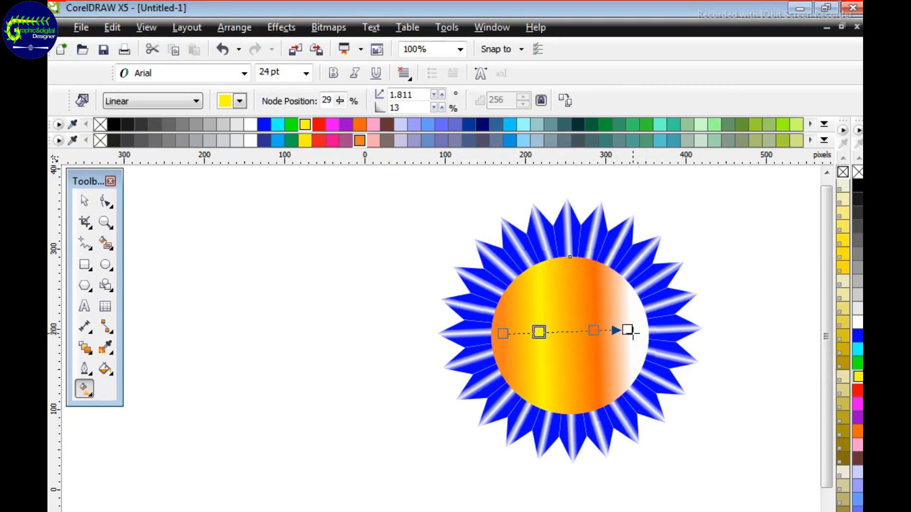
left_click_drag(627, 330, 635, 329)
left_click(600, 329)
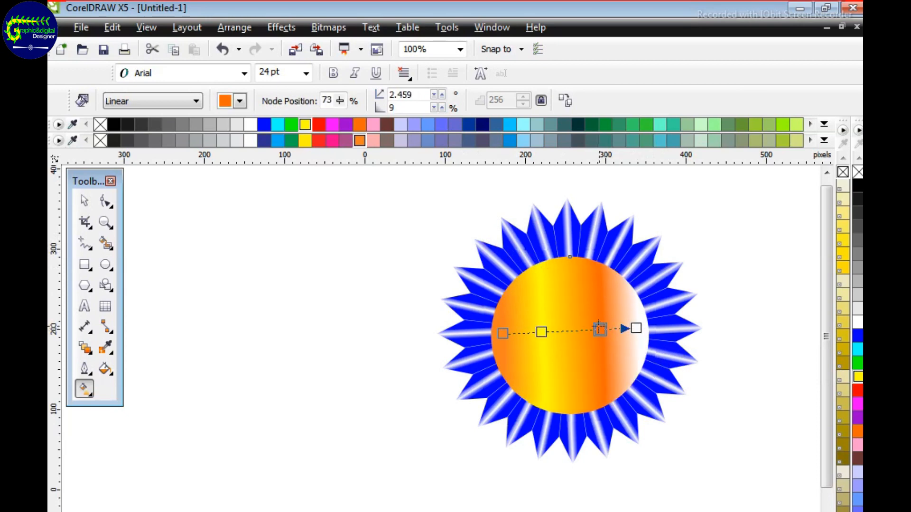
left_click(85, 201)
left_click(251, 287)
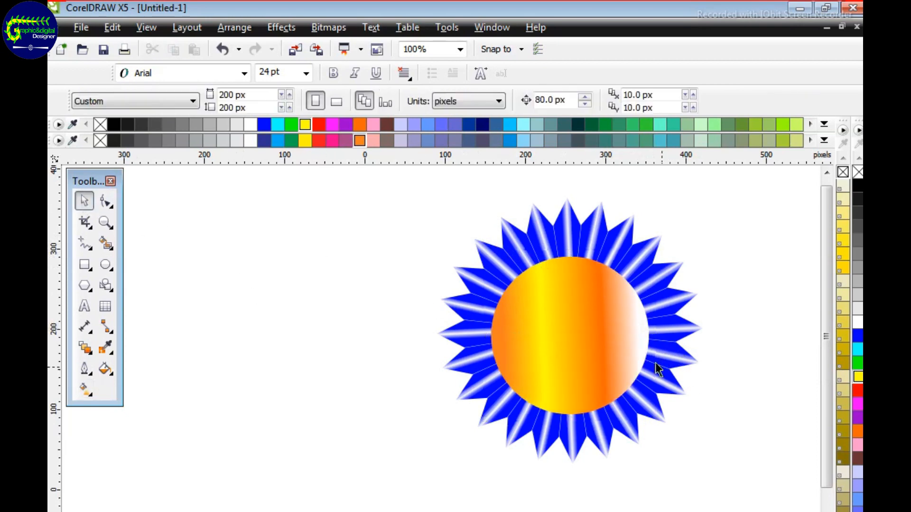
- Make a centred copy of the orange gradient circle scaled down to about 176 px and fill it blue
left_click(594, 327)
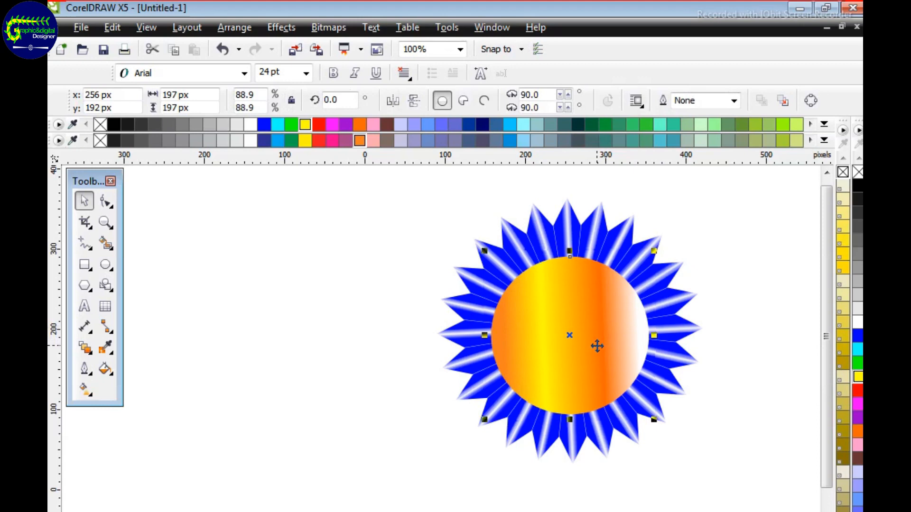
left_click_drag(484, 252, 493, 260)
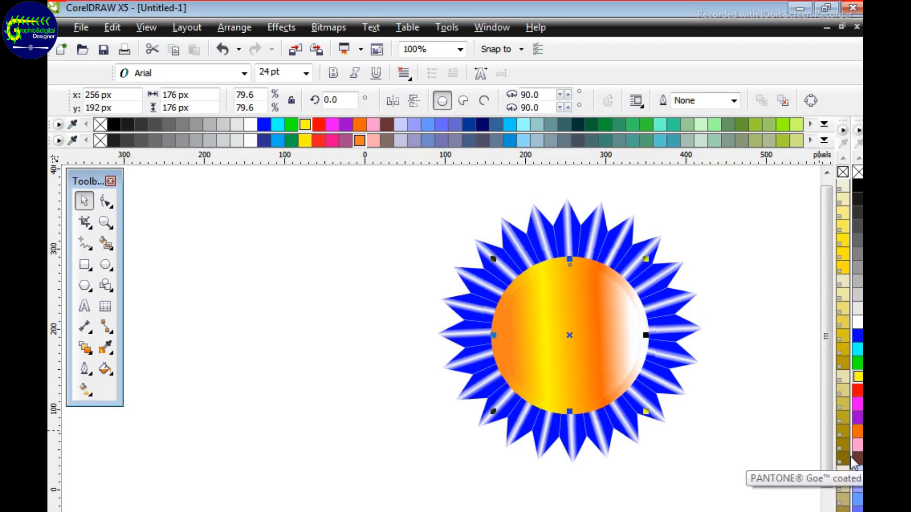
left_click(859, 339)
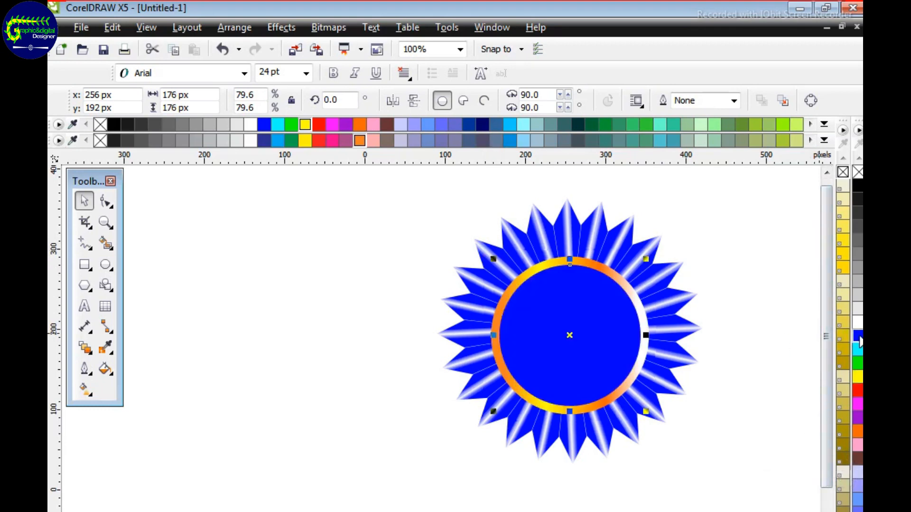
left_click(758, 304)
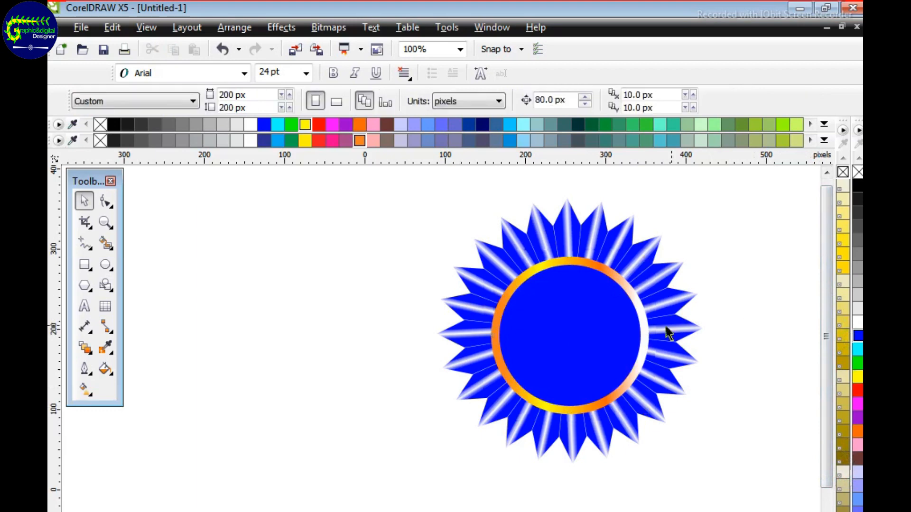
- Make a centred copy of the outer gradient circle at about 152 px and bring it to the front
left_click(643, 310)
left_click_drag(484, 250, 503, 267)
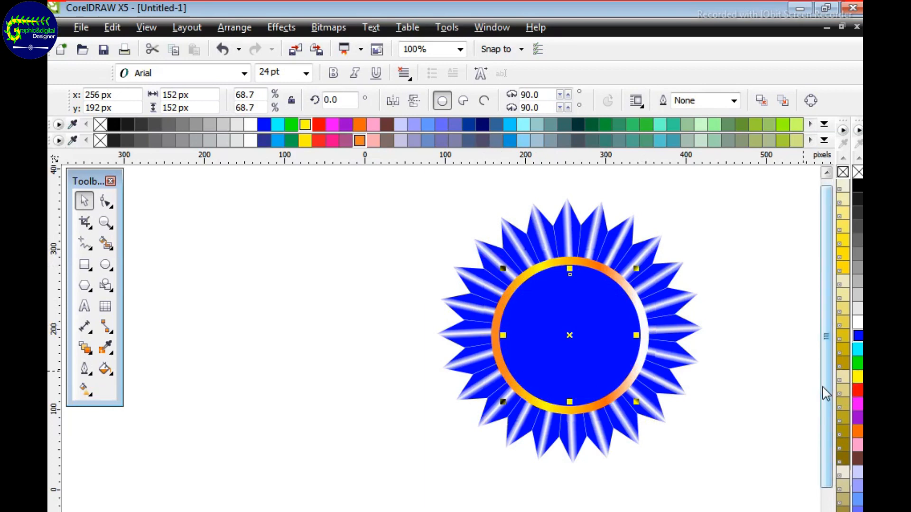
key("shift+Page_Up")
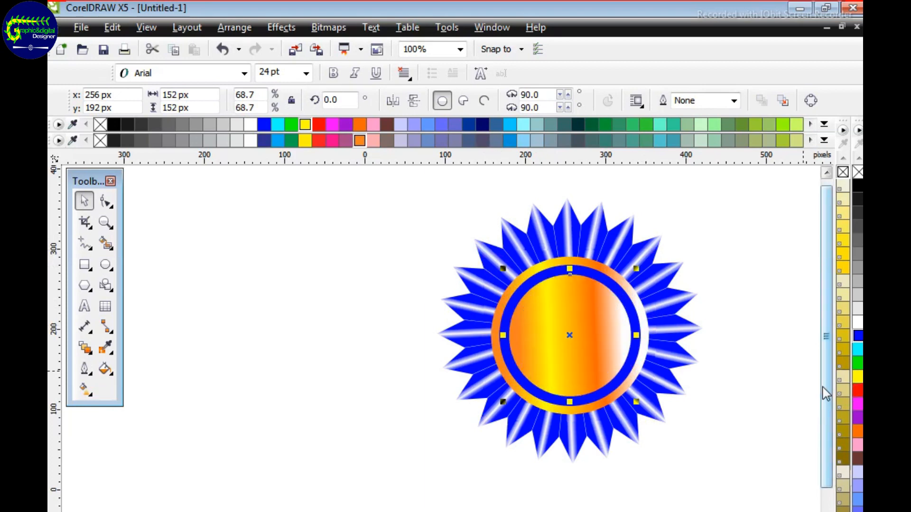
left_click(748, 363)
- Make a centred copy of the front gradient circle at about 136 px and fill it blue
left_click(589, 335)
left_click_drag(504, 269, 509, 274)
left_click(857, 336)
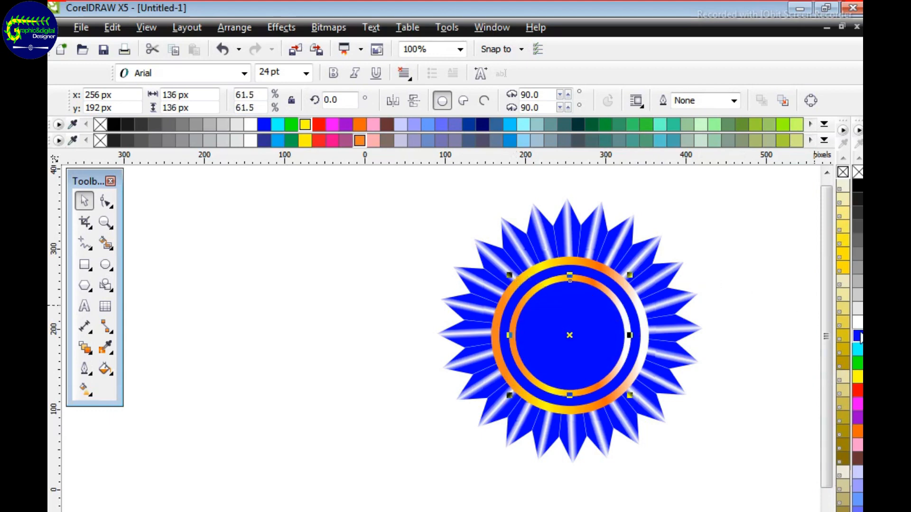
- Give the innermost circle a radial gradient from a white centre to blue, and extend the gradient closer to the circle's edge
left_click(84, 389)
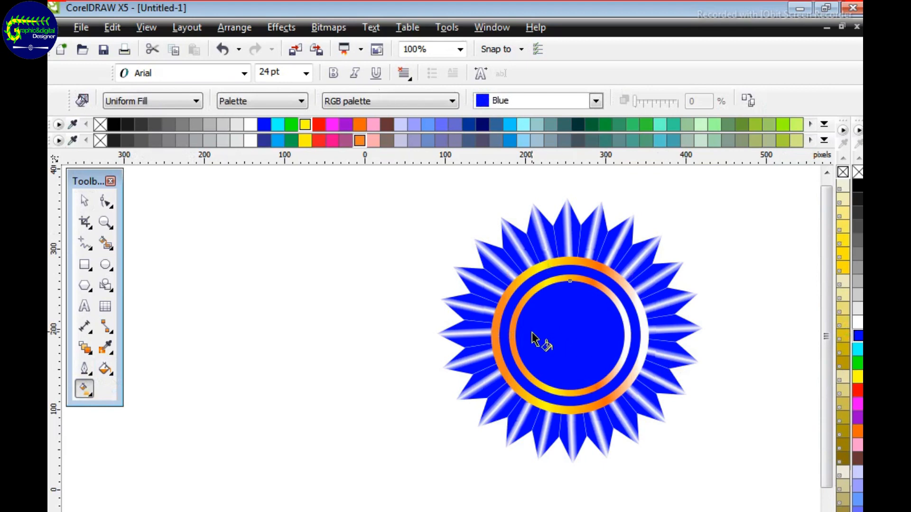
left_click_drag(531, 332, 608, 330)
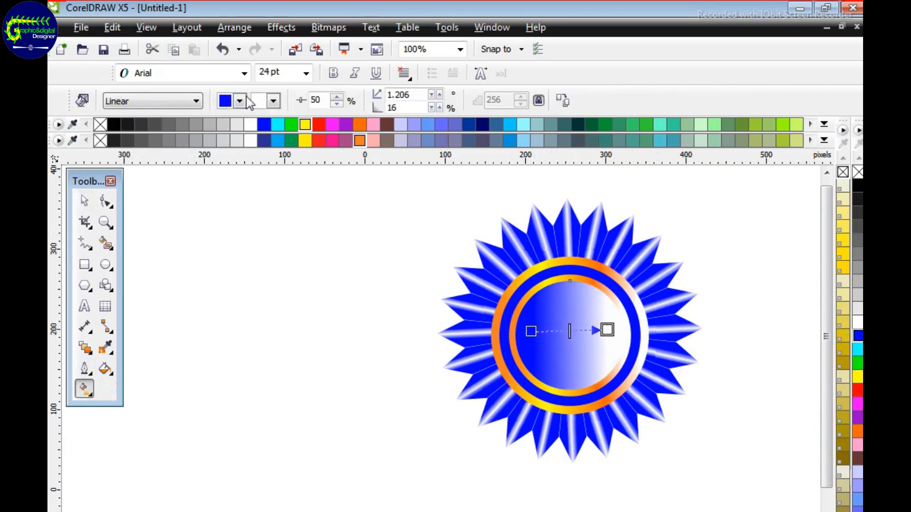
left_click(197, 101)
left_click(119, 142)
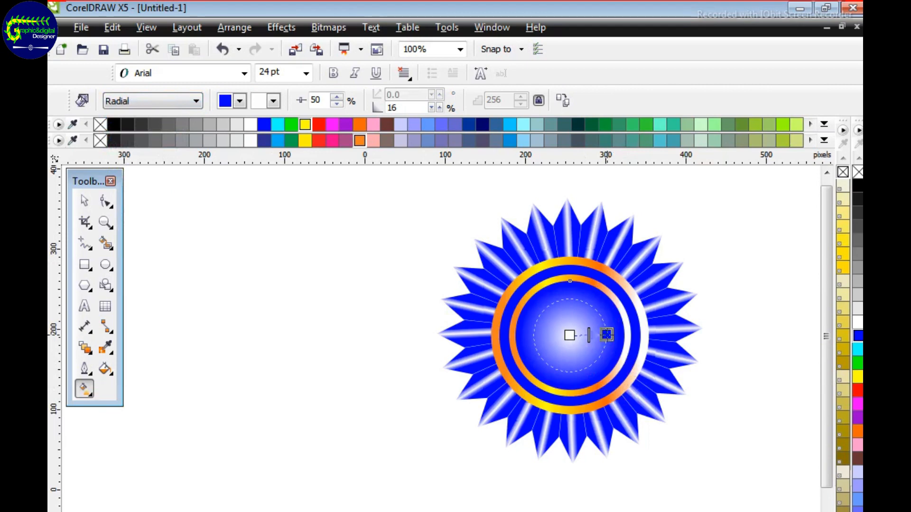
left_click_drag(607, 335, 617, 335)
left_click(664, 467)
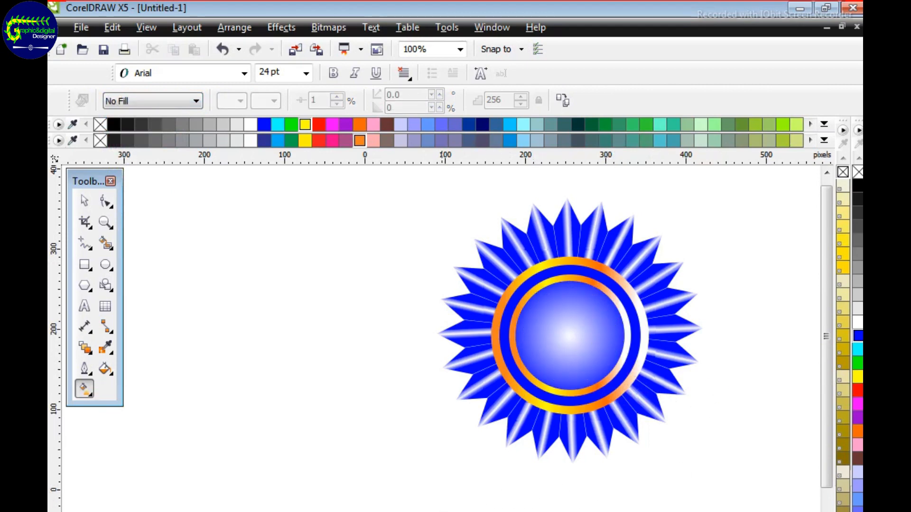
left_click(84, 201)
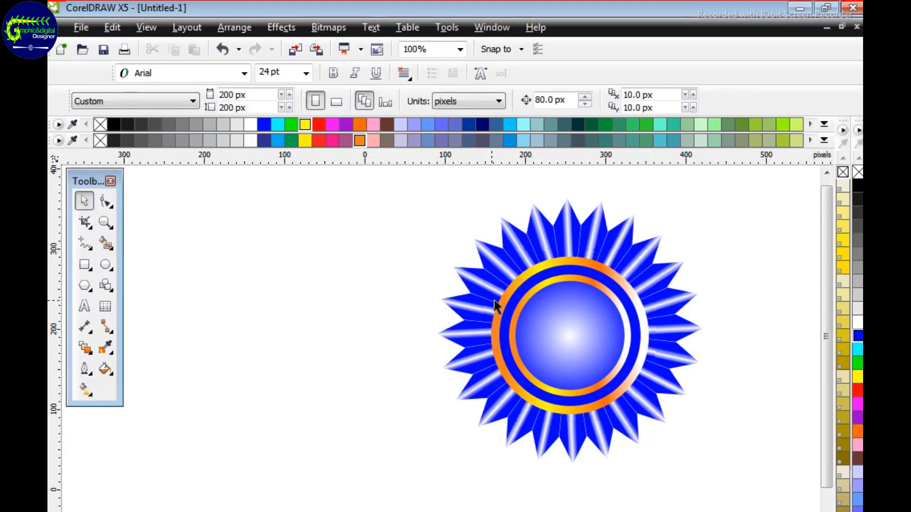
left_click(495, 306)
left_click_drag(431, 189, 444, 198)
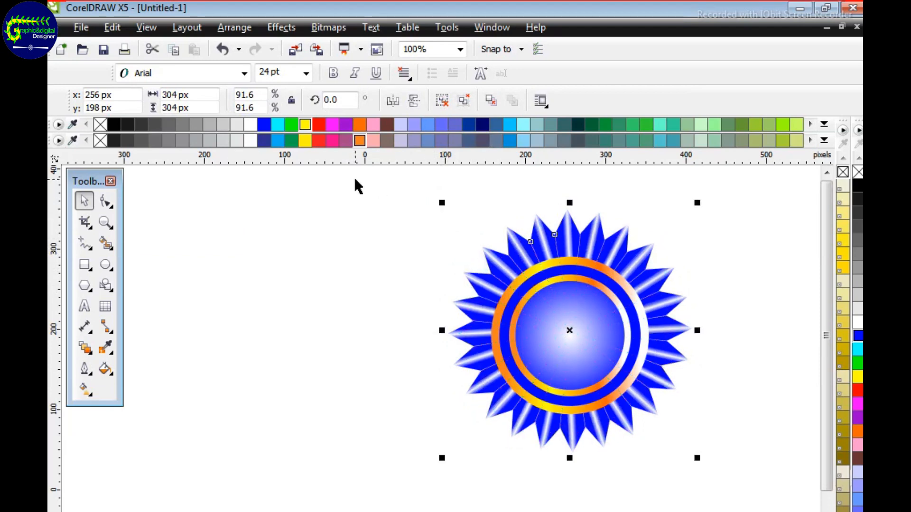
key("ctrl+z")
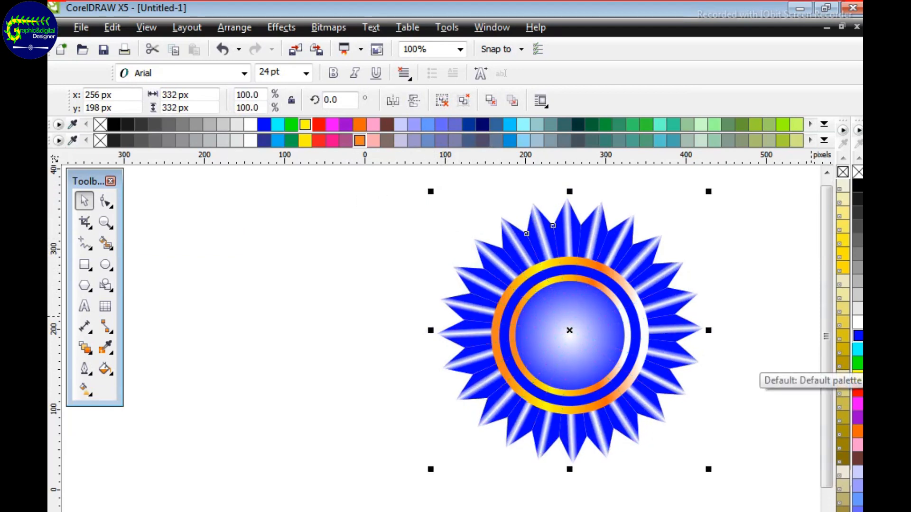
- Make two smaller centred copies of the petal ring, one about 275 px wide and another about 281 px wide
left_click_drag(431, 192, 444, 212)
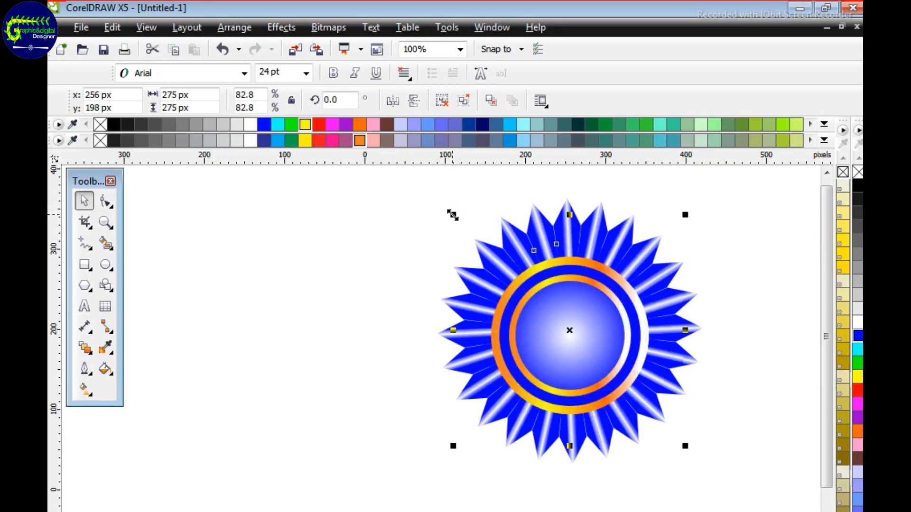
left_click(764, 334)
left_click(674, 308)
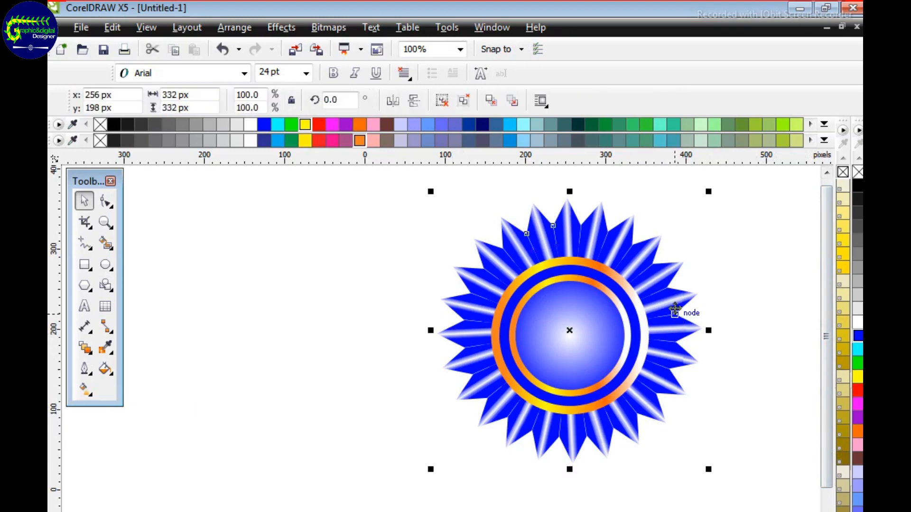
left_click_drag(426, 192, 444, 209)
- Try yellow, orange, blue and cyan fills on the smaller petal ring
left_click(858, 378)
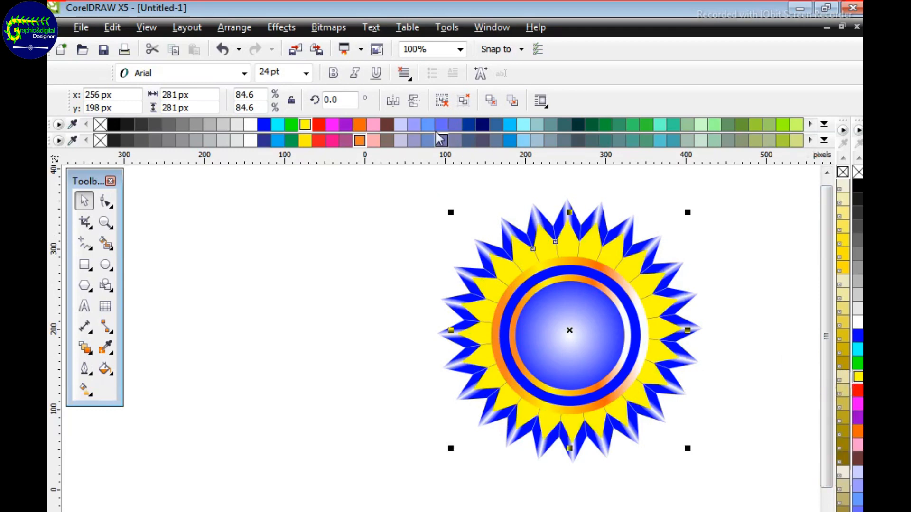
left_click(359, 140)
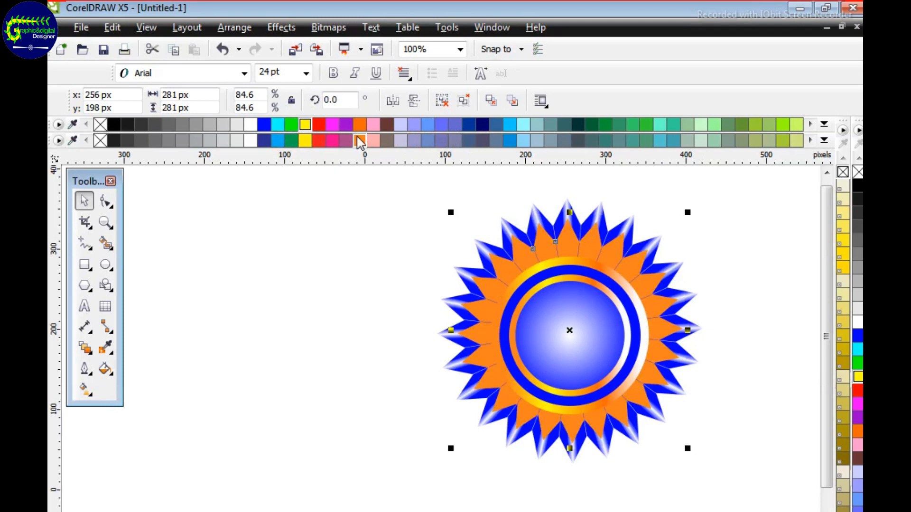
left_click(265, 125)
left_click(278, 124)
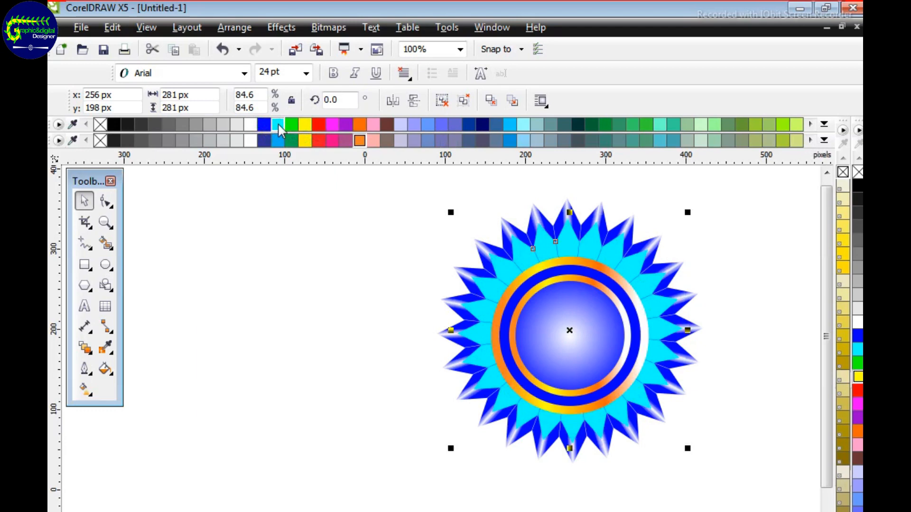
left_click(305, 125)
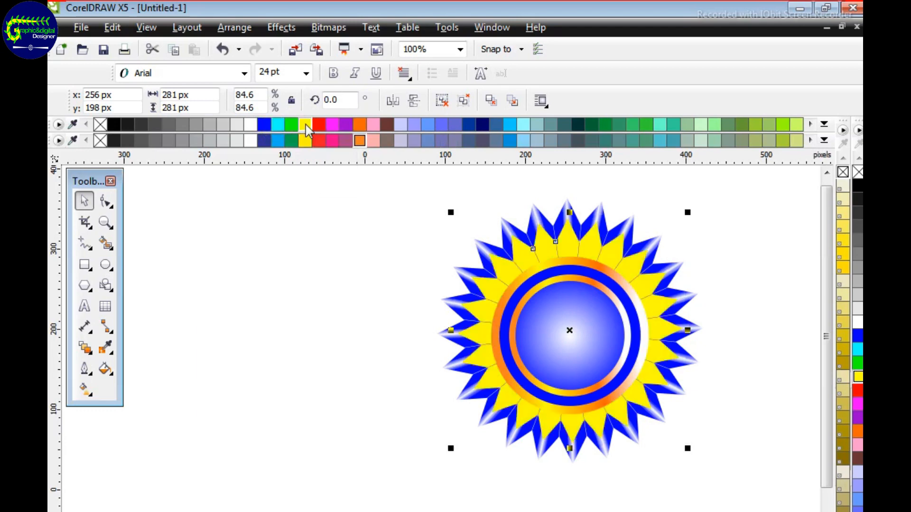
left_click(359, 140)
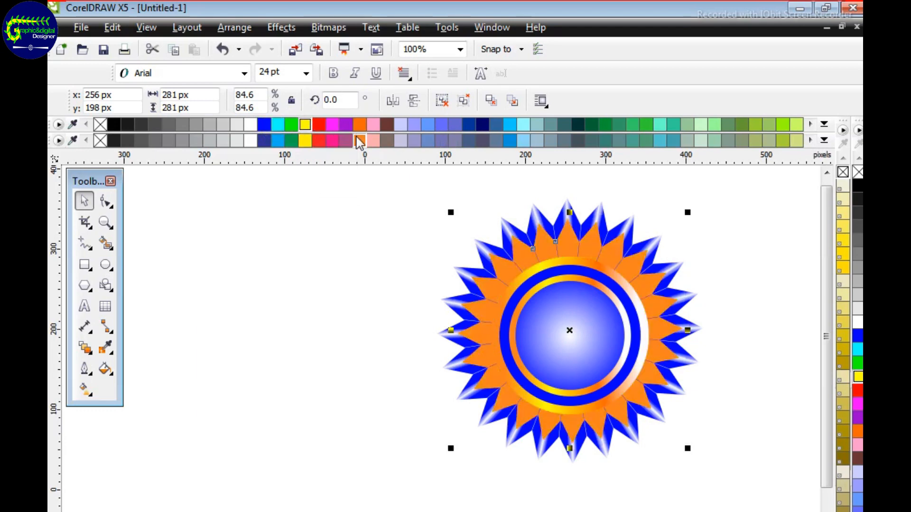
left_click(308, 126)
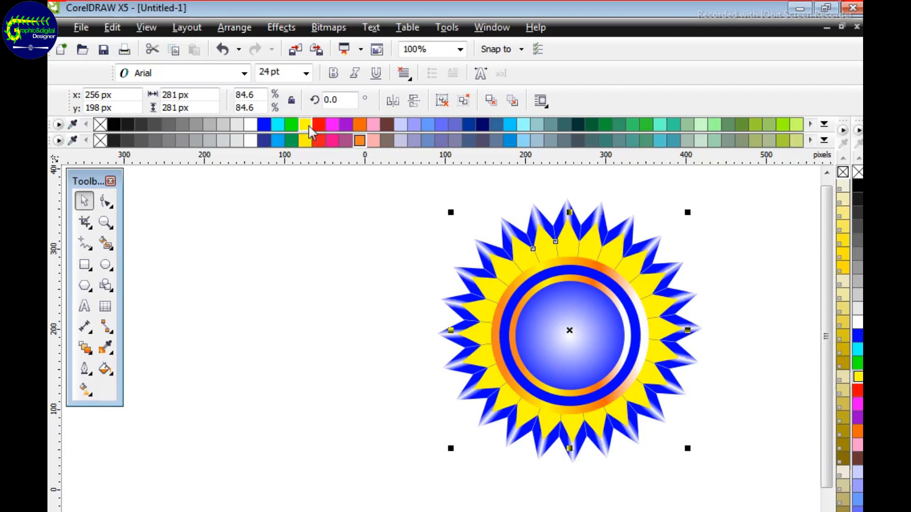
left_click(359, 140)
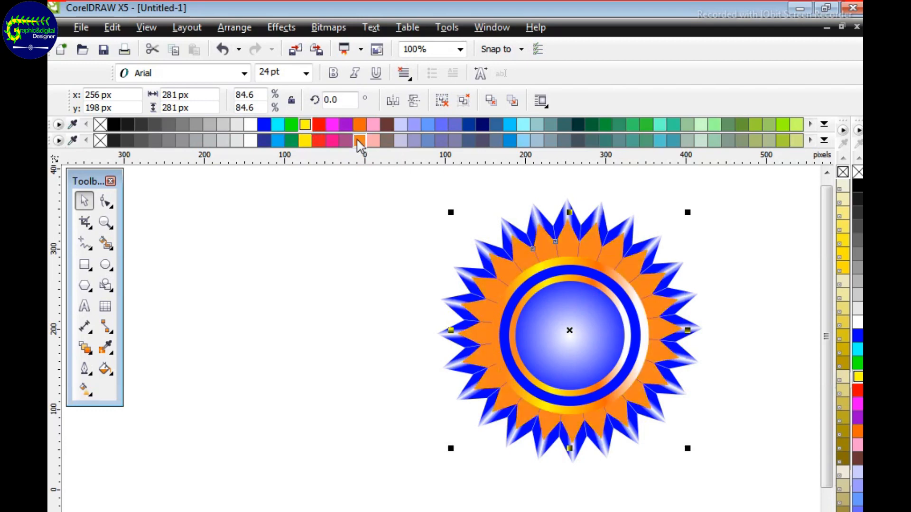
left_click(306, 126)
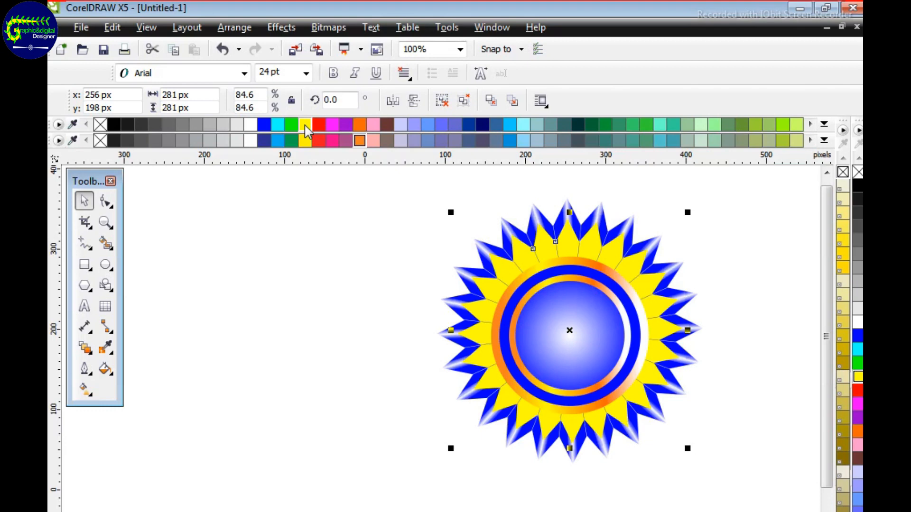
- Fill the smaller petal ring with light grey, and group all parts of the badge together
left_click(232, 125)
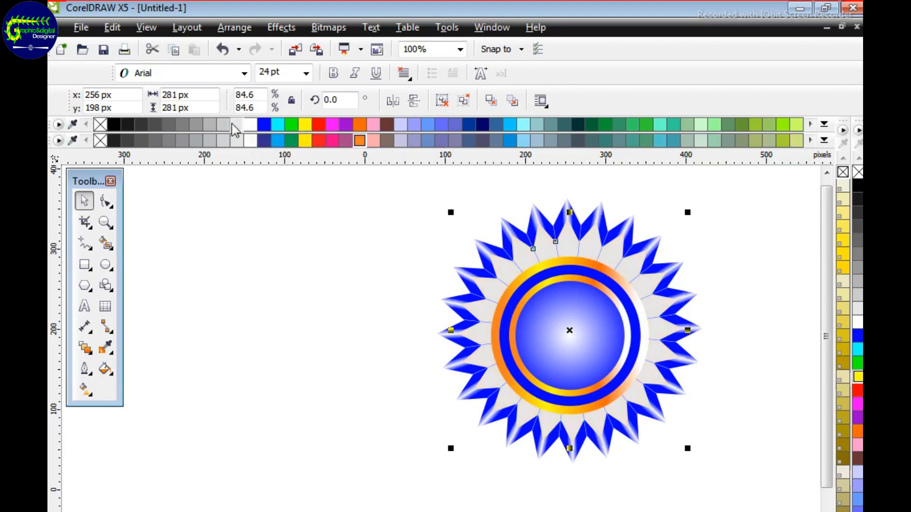
left_click(779, 385)
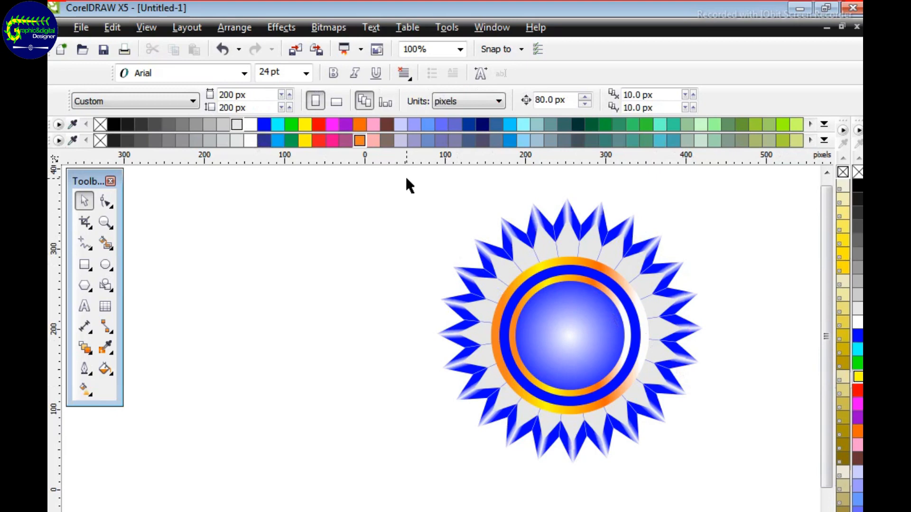
left_click_drag(407, 179, 719, 476)
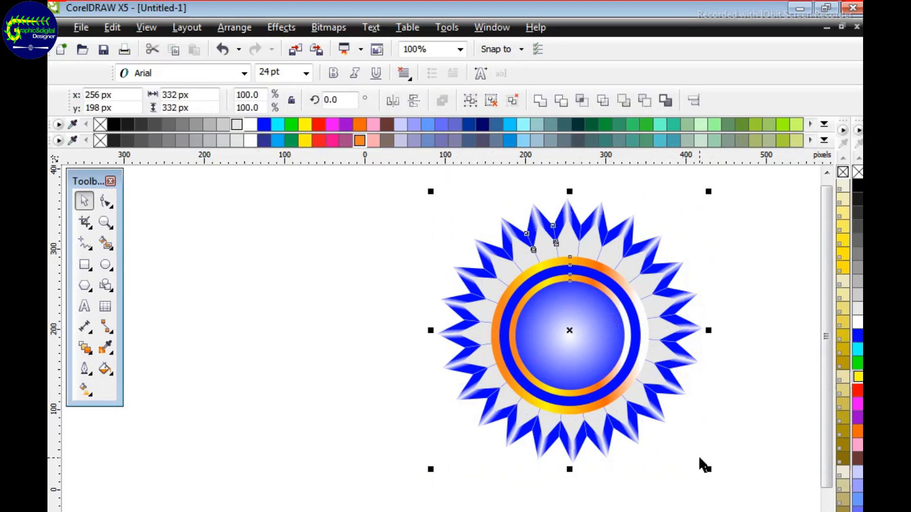
key("ctrl+g")
left_click(758, 321)
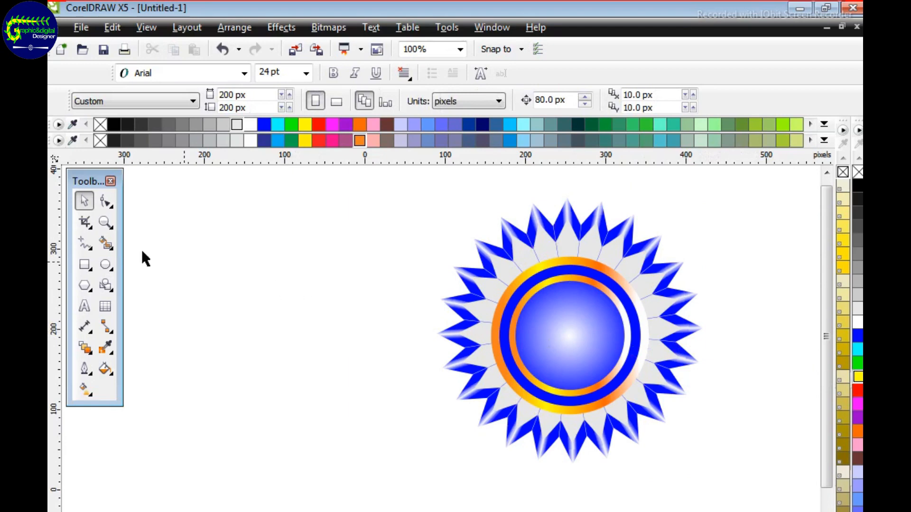
- Draw a tall rectangle about 79 by 257 px left of the badge and fill it blue, keeping its 2 px outline
left_click(85, 264)
left_click_drag(309, 408, 318, 414)
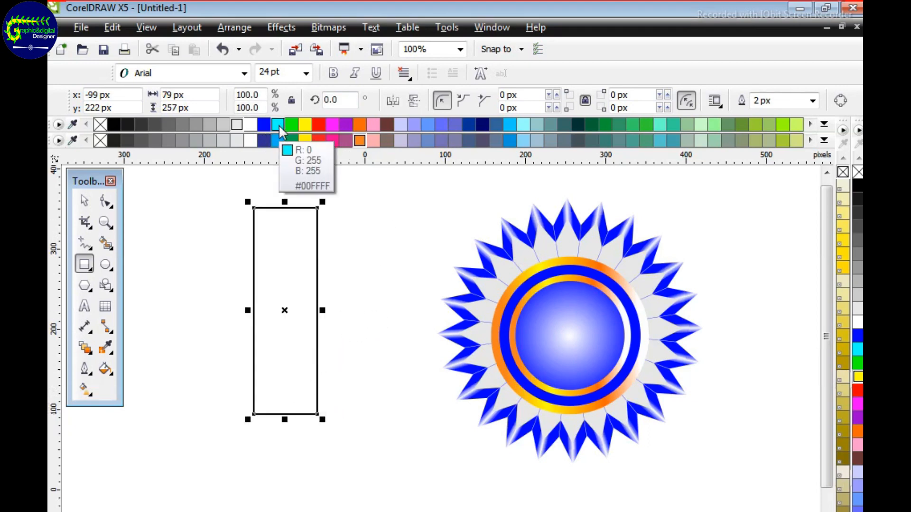
left_click(278, 124)
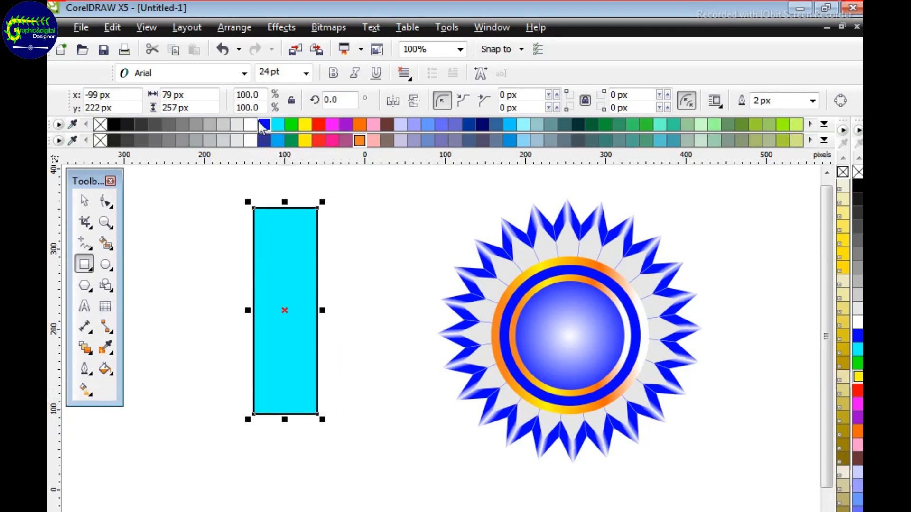
left_click(262, 125)
left_click(278, 124)
left_click(264, 124)
right_click(100, 124)
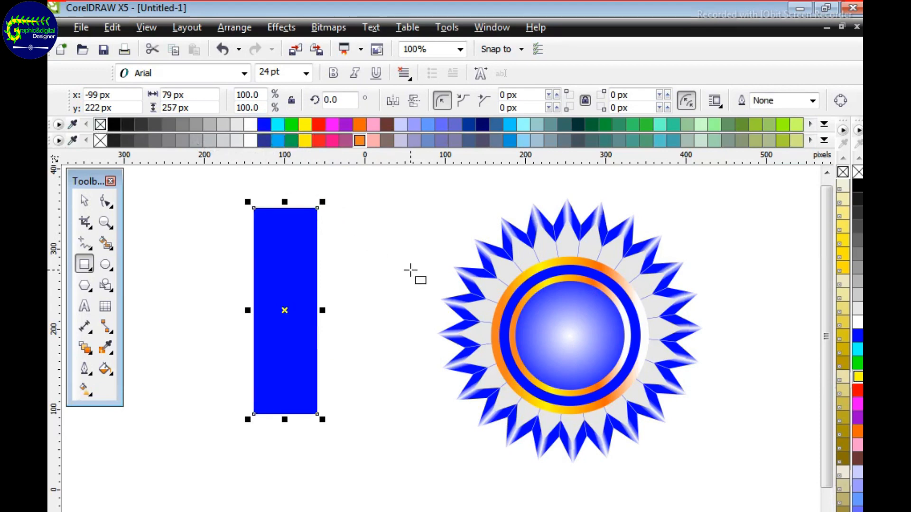
key("ctrl+z")
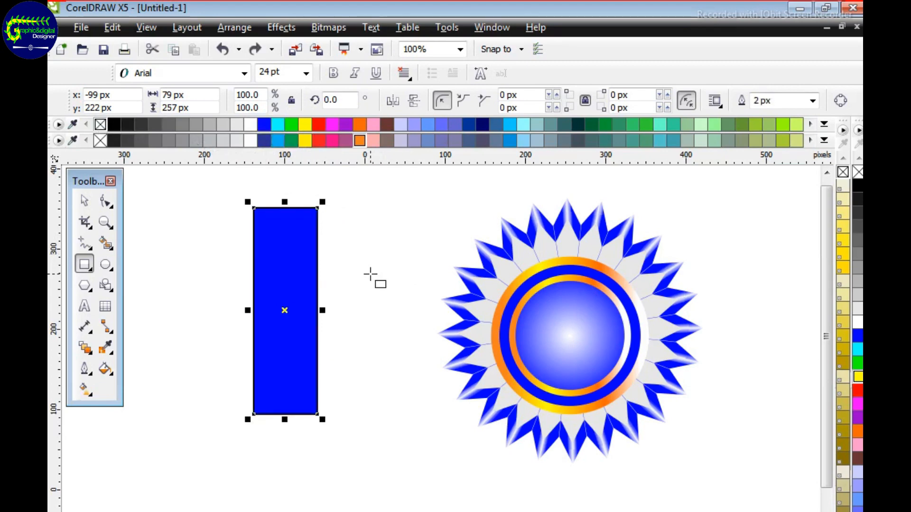
- Convert the rectangle to curves, turn its right side into a curve, and bow that side outward
right_click(319, 289)
left_click(387, 10)
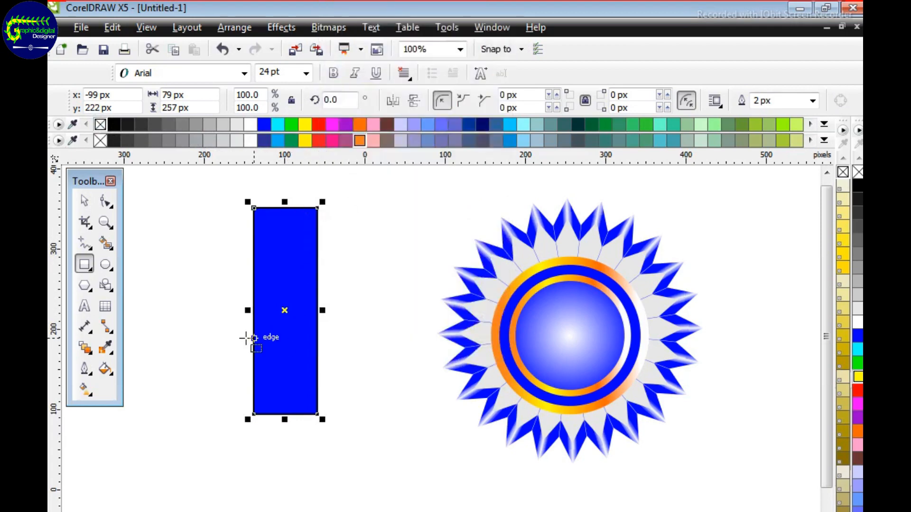
left_click(105, 202)
left_click(317, 298)
right_click(318, 298)
left_click(345, 361)
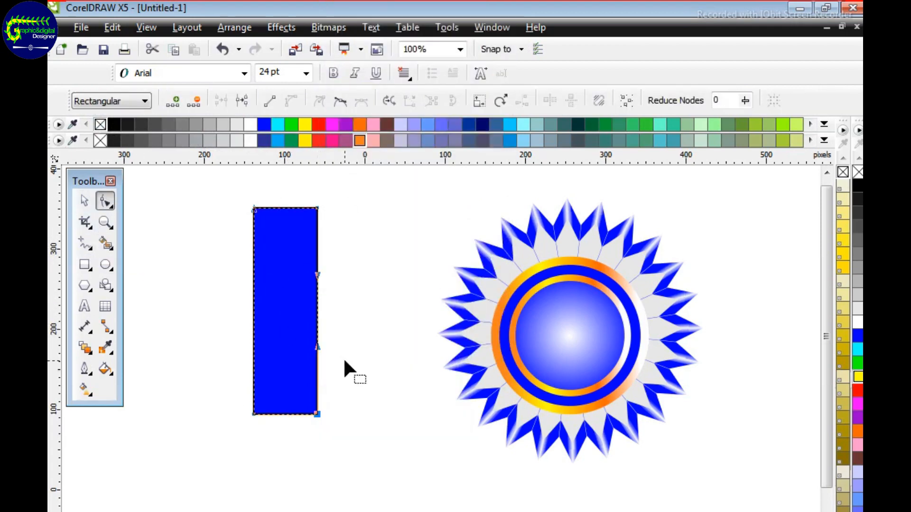
left_click_drag(316, 304, 331, 305)
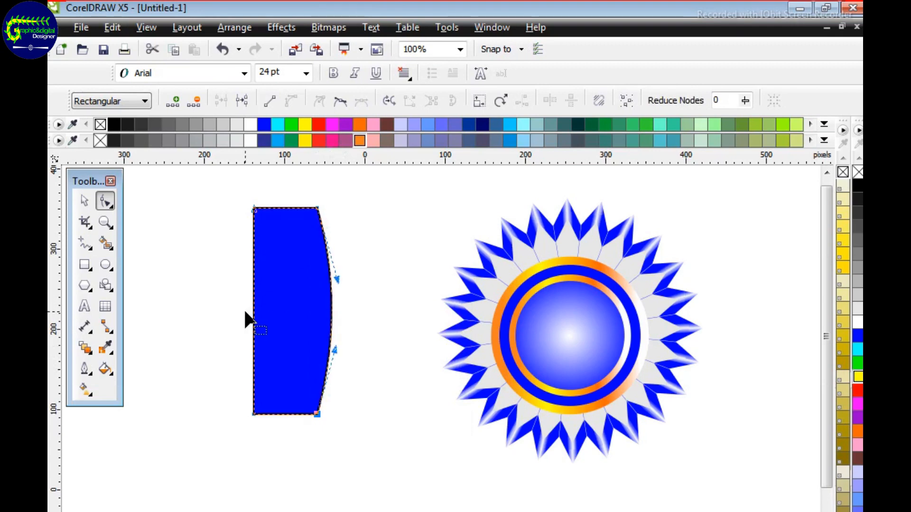
- Turn the left side of the blue shape into a curve and bow it gently inward, roughly parallel to the right side
left_click(254, 307)
left_click_drag(253, 307, 255, 312)
right_click(255, 308)
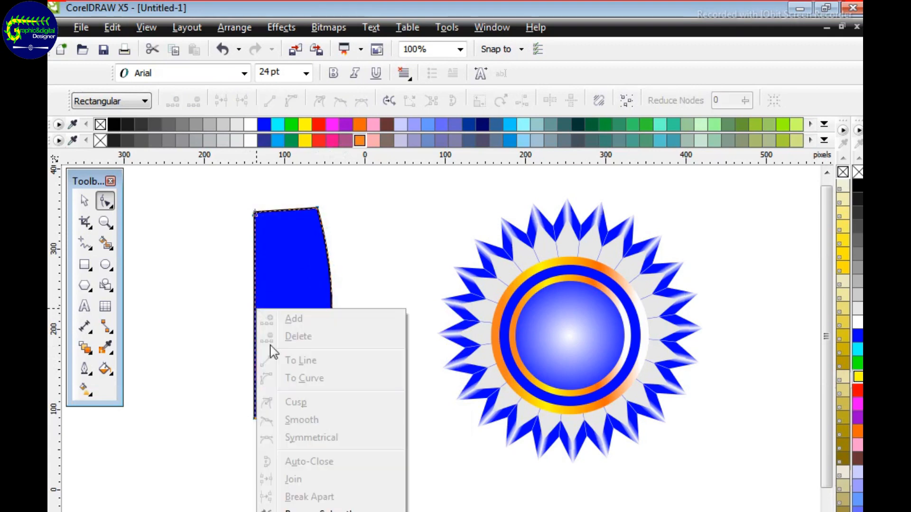
left_click(183, 218)
left_click(84, 200)
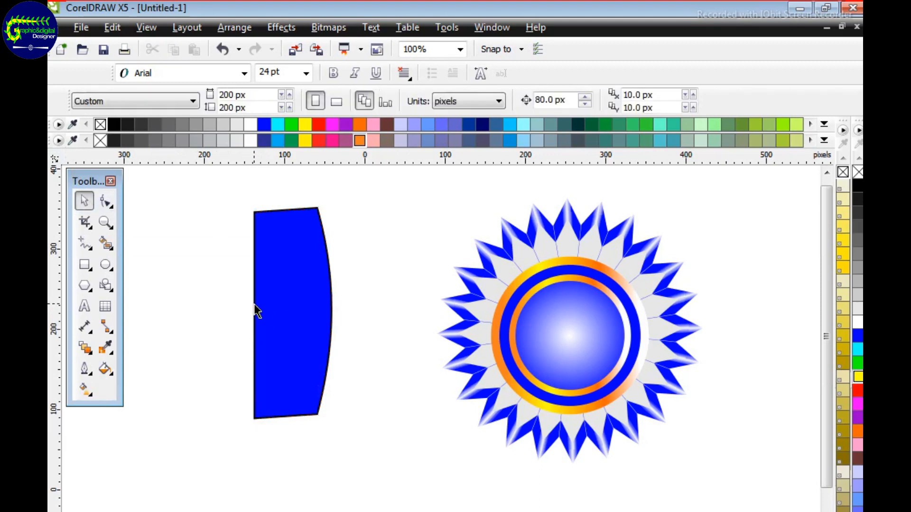
right_click(255, 309)
left_click(110, 224)
left_click(111, 205)
left_click(142, 208)
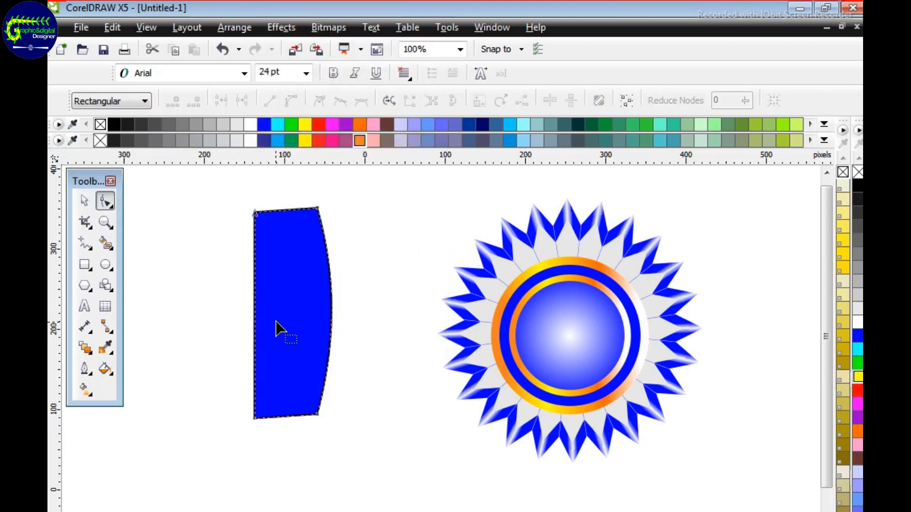
right_click(255, 308)
left_click(304, 375)
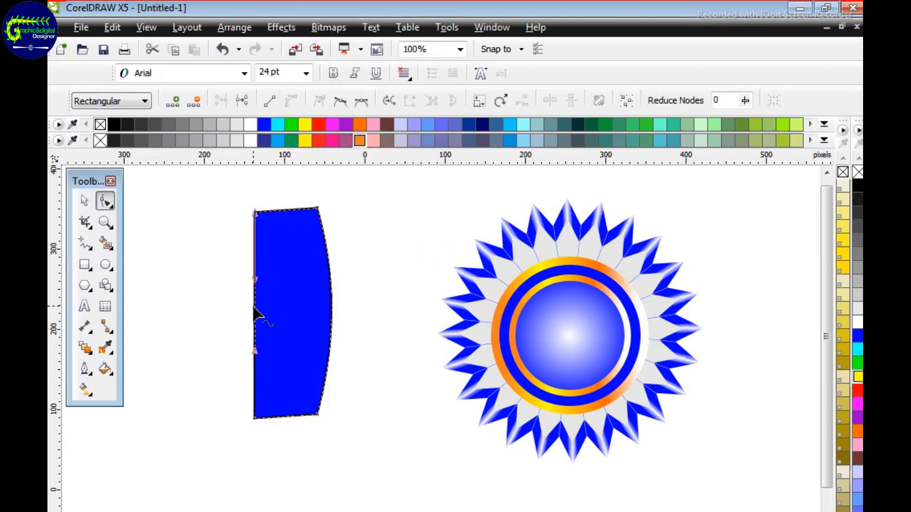
left_click_drag(260, 316, 285, 314)
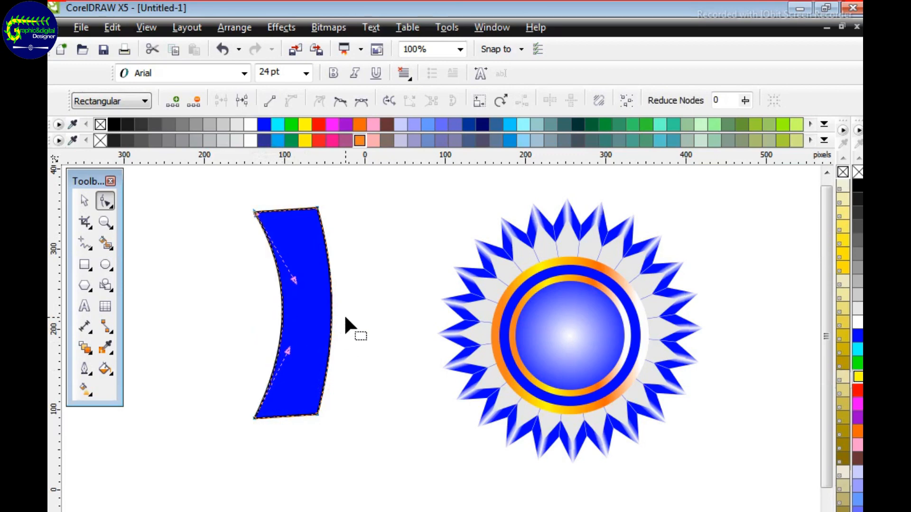
left_click_drag(292, 280, 279, 281)
left_click_drag(288, 351, 282, 347)
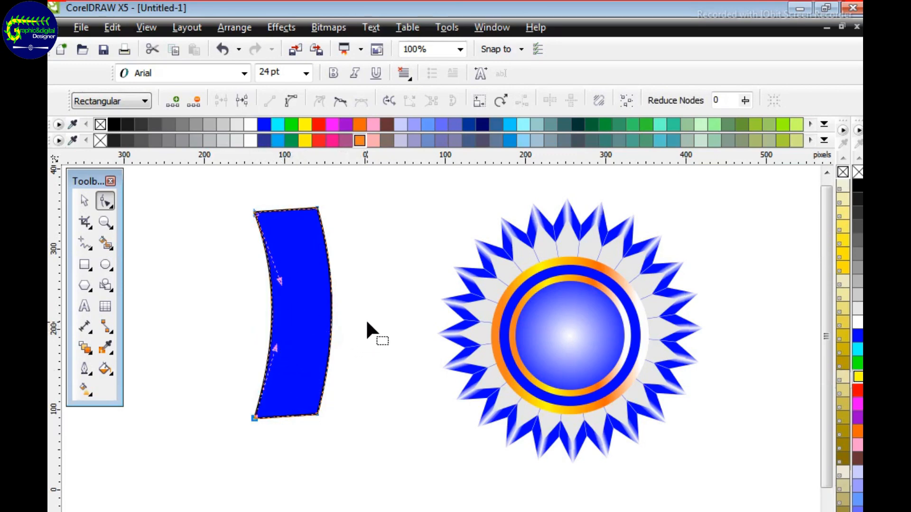
- Cut a V-shaped notch into the lower end of the ribbon shape with a new node, and remove its outline
left_click(286, 416)
left_click_drag(290, 393, 301, 359)
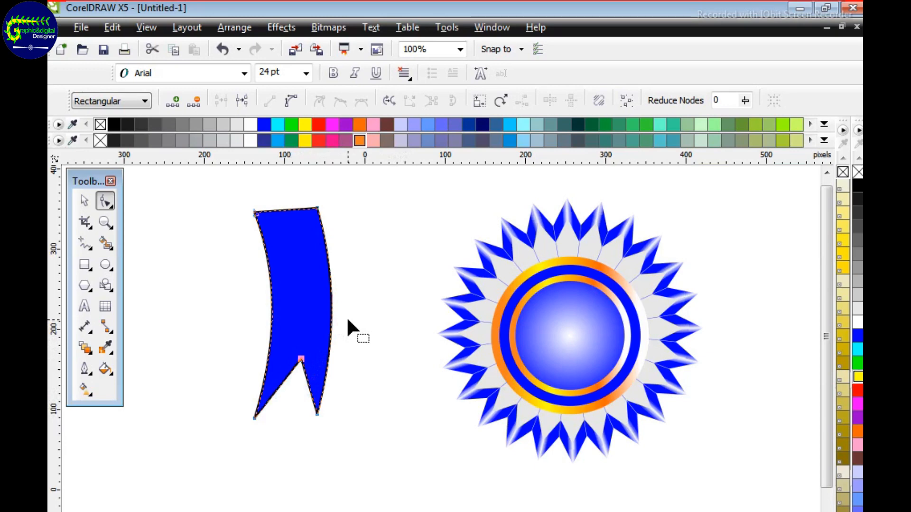
left_click(84, 201)
right_click(100, 125)
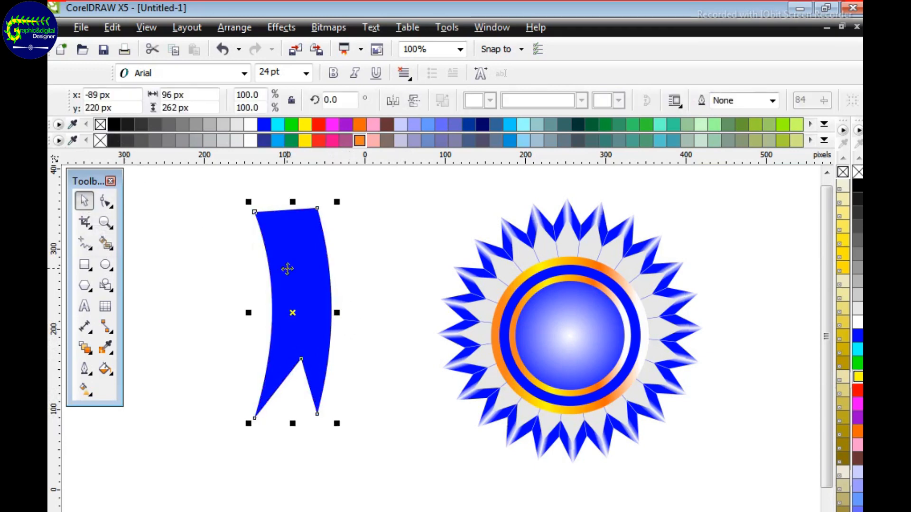
- Fill the ribbon with a linear gradient across its width, cyan at both ends and blue in the middle
left_click(86, 390)
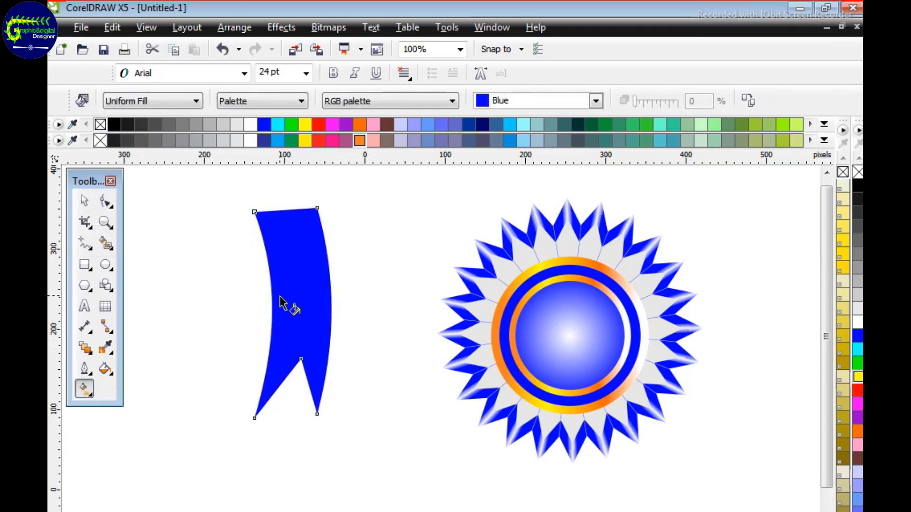
left_click_drag(274, 295, 322, 291)
key("ctrl+z")
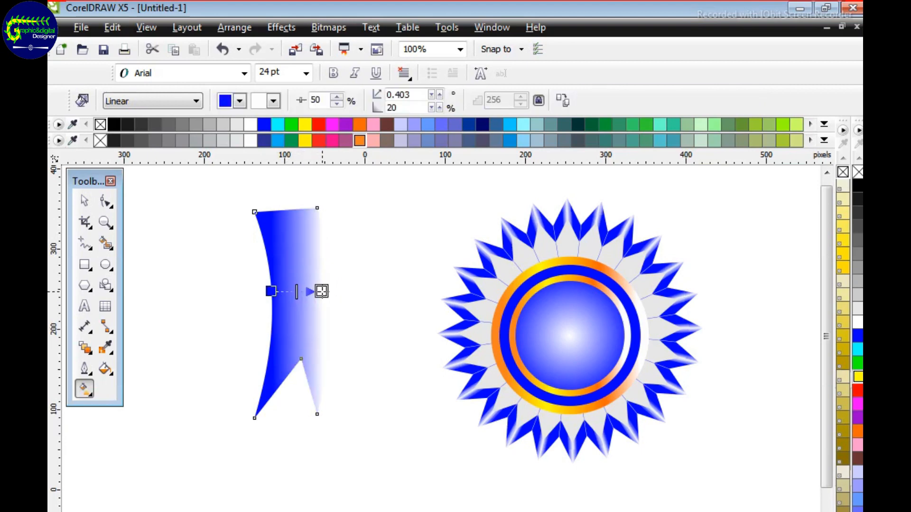
left_click(278, 125)
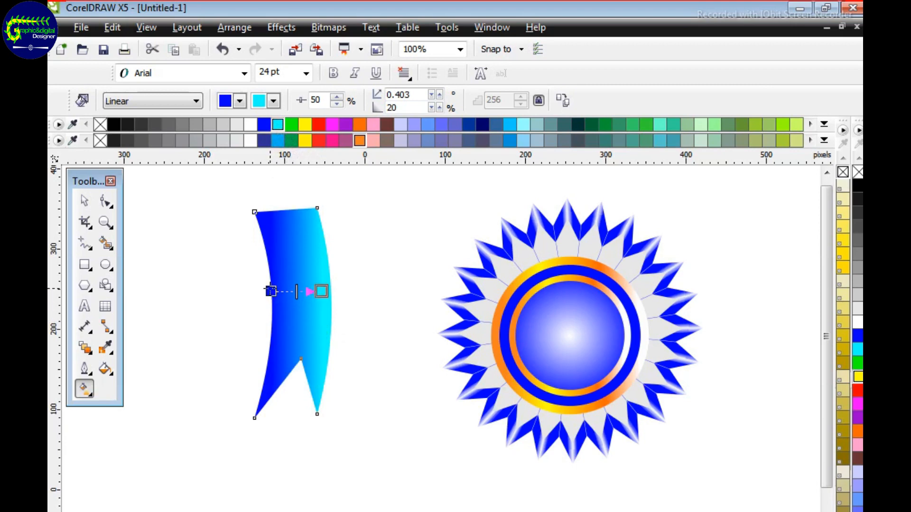
left_click(270, 289)
left_click(278, 125)
double_click(291, 291)
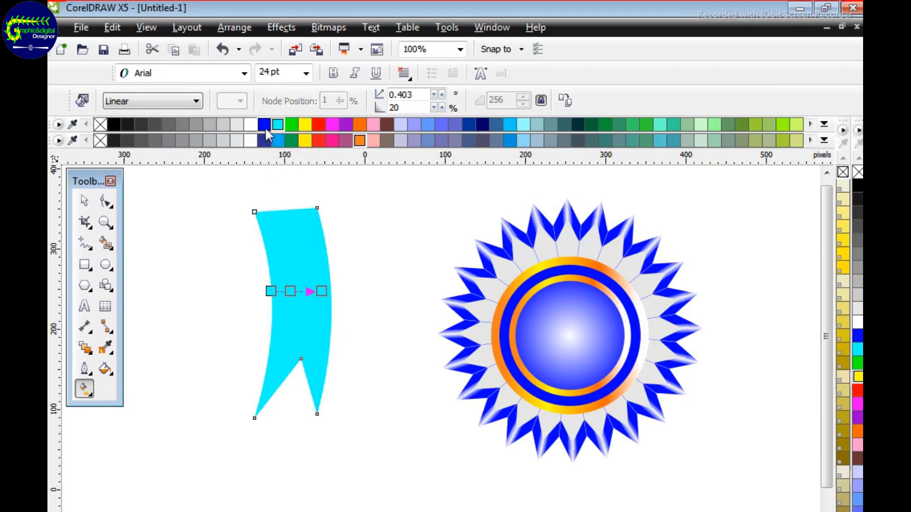
left_click(290, 291)
left_click(265, 125)
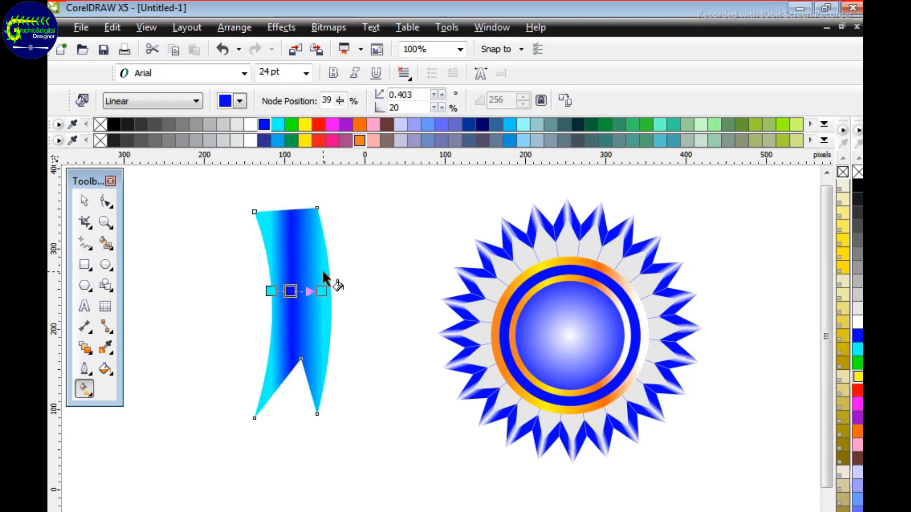
- Shorten the ribbon's gradient from both ends to narrow the blue band in the middle
left_click_drag(269, 292, 313, 297)
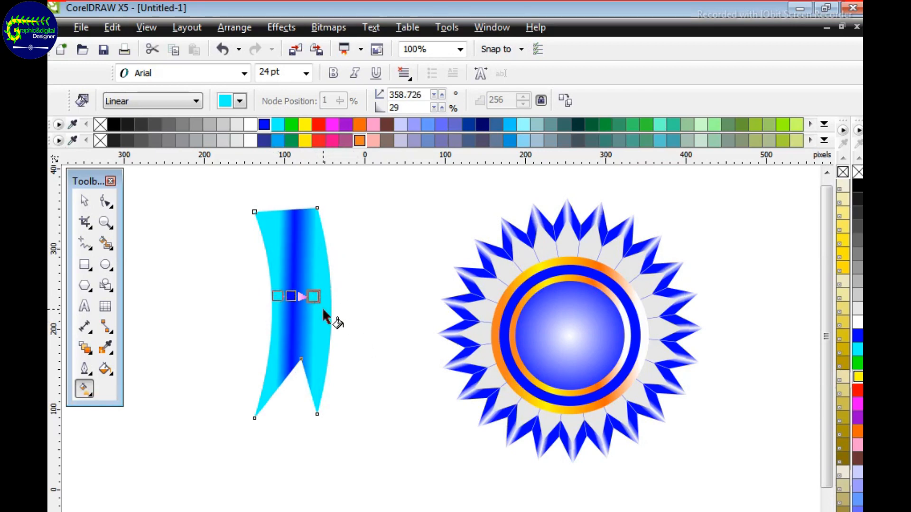
mouse_move(314, 296)
left_mouse_down()
mouse_move(283, 295)
mouse_move(309, 294)
left_mouse_up()
left_click(394, 254)
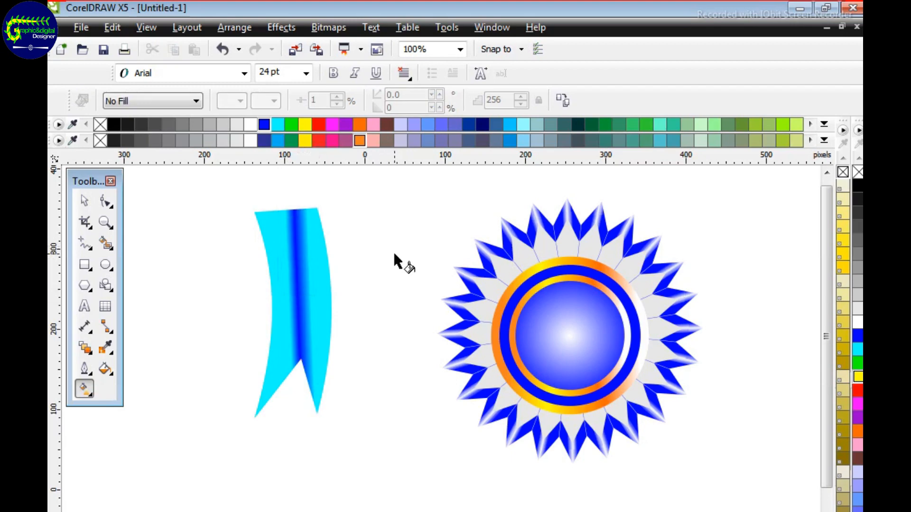
- Widen the gradient to span the ribbon, add a yellow colour stop at 63%, and pull both cyan ends slightly inward
left_click(280, 257)
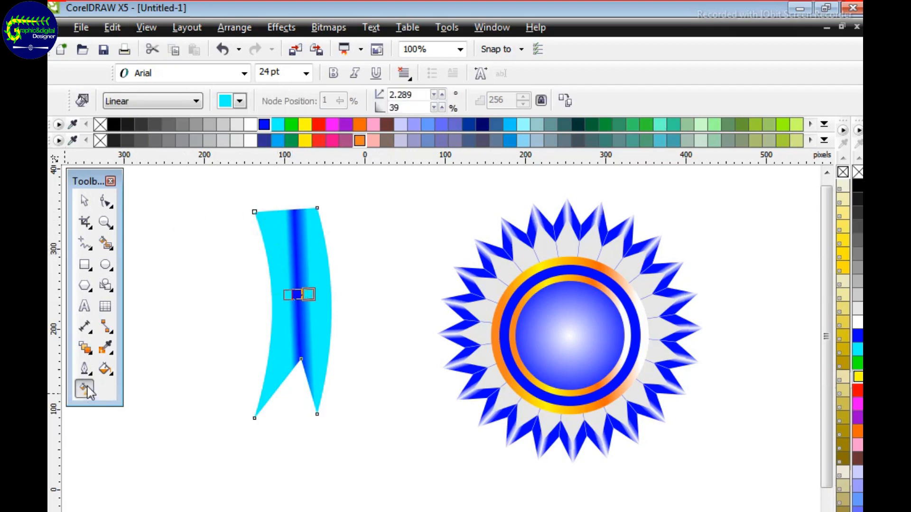
left_click_drag(307, 295, 261, 295)
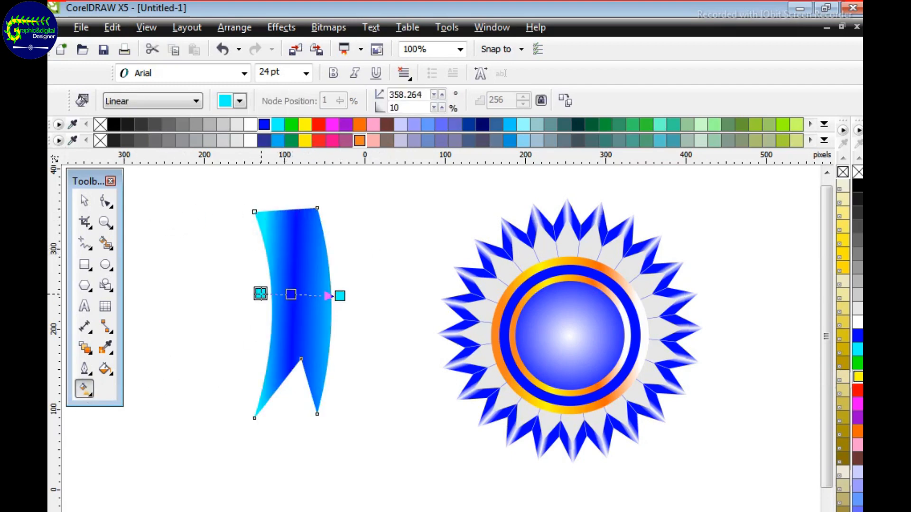
double_click(310, 295)
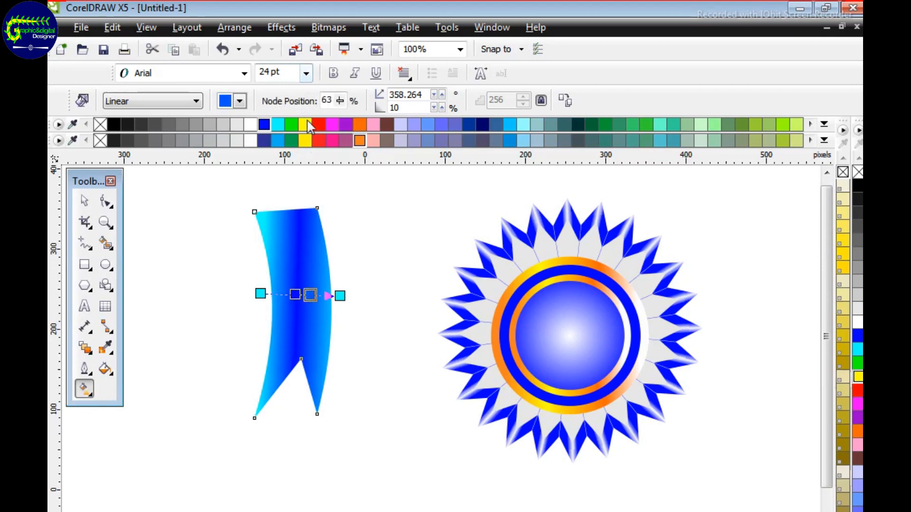
left_click(305, 124)
left_click_drag(340, 295, 318, 292)
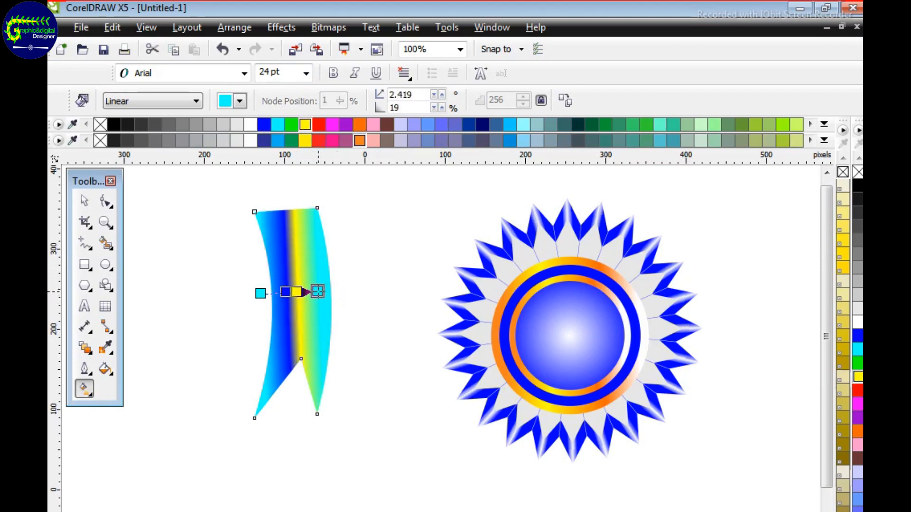
left_click(285, 291)
left_click_drag(261, 293, 265, 294)
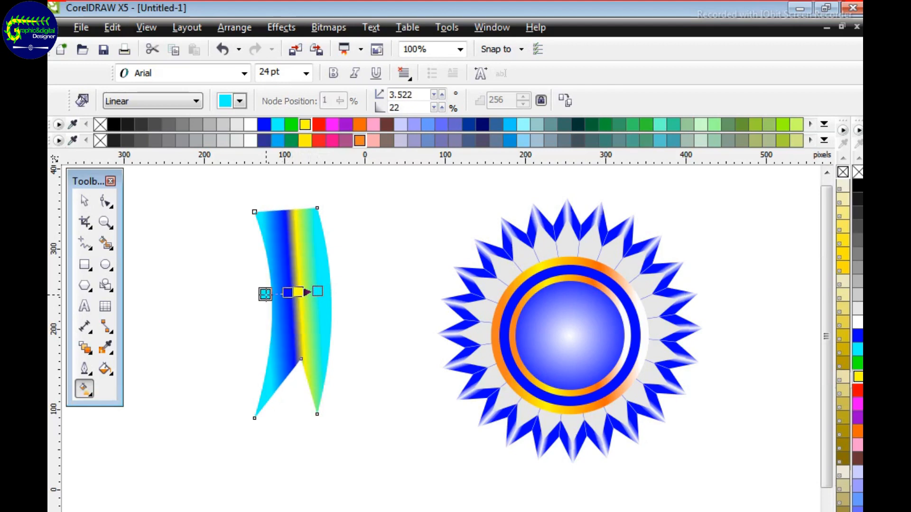
left_click(84, 199)
left_click(380, 261)
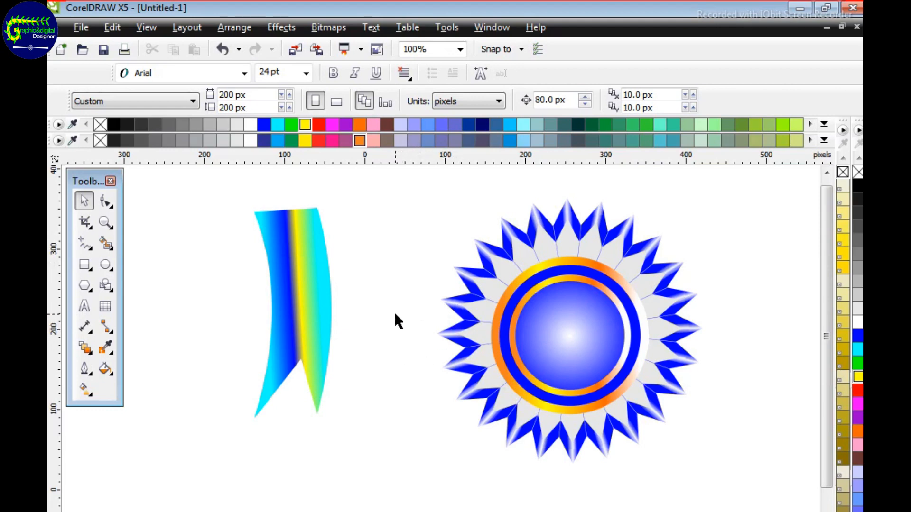
- Shrink the ribbon to about 50 by 214 px and move it further left, away from the rosette
left_click(317, 303)
left_click_drag(253, 313, 282, 318)
left_click_drag(343, 428, 334, 390)
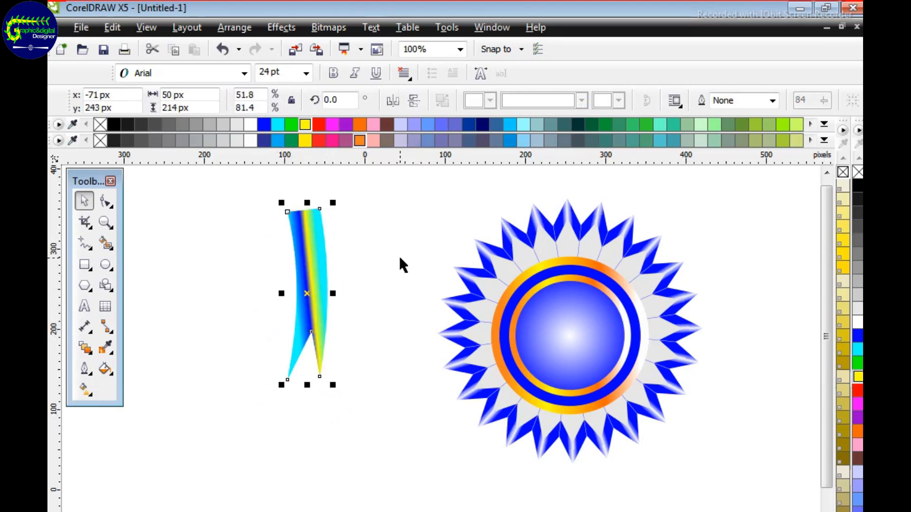
left_click(400, 254)
left_click_drag(332, 258, 264, 265)
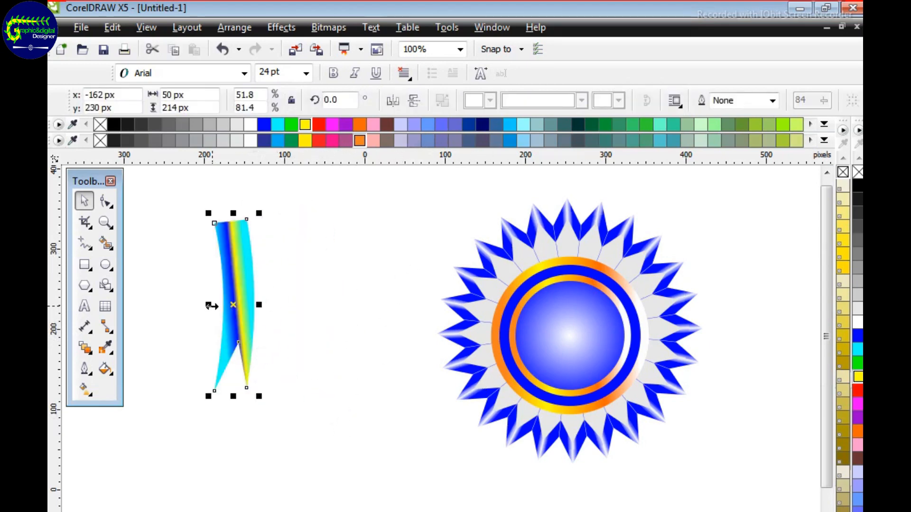
- Create a horizontally mirrored copy of the ribbon directly to its right
left_click_drag(208, 305, 292, 308)
key("ctrl+z")
right_click(291, 308)
left_click(315, 325)
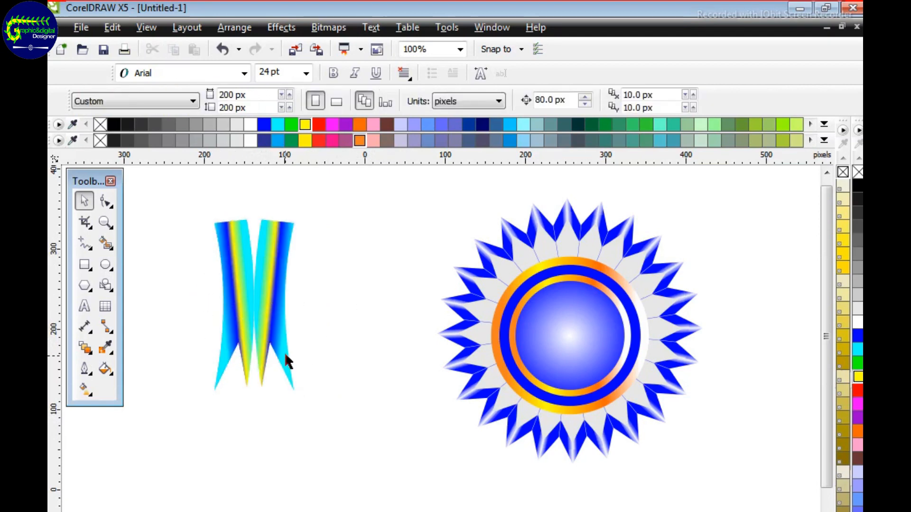
- Rotate both ribbons so their lower ends spread outward and their upper ends overlap, with the left one at about 348.7°
left_click(282, 345)
left_click(297, 300)
left_click(283, 301)
left_click(301, 374)
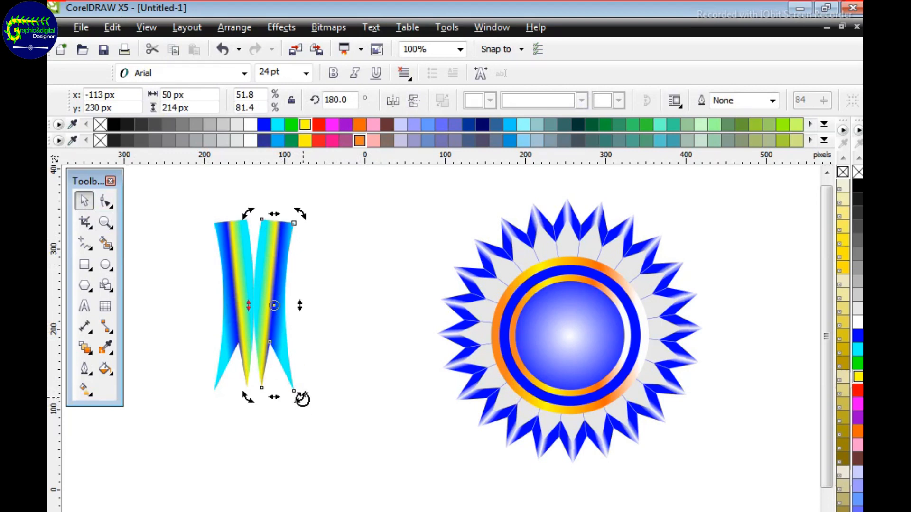
left_click_drag(301, 397, 249, 370)
left_click(230, 343)
left_click(230, 344)
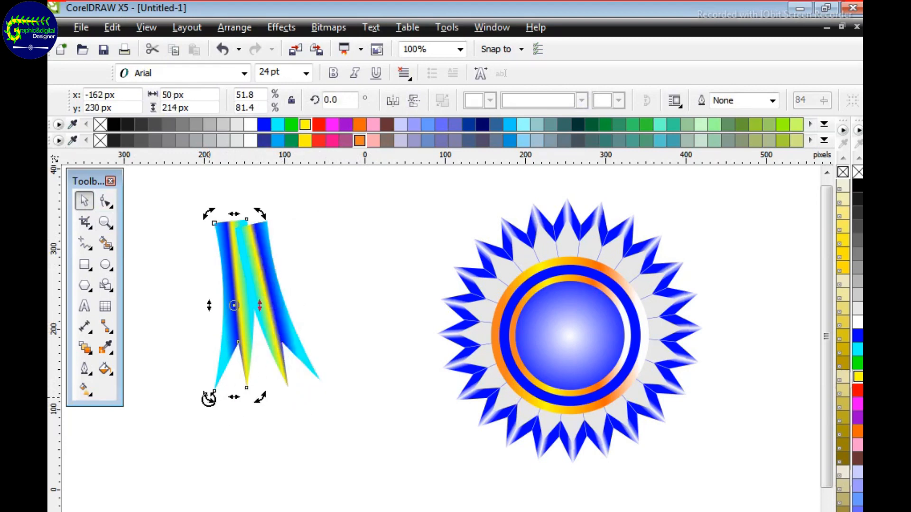
left_click_drag(208, 398, 193, 386)
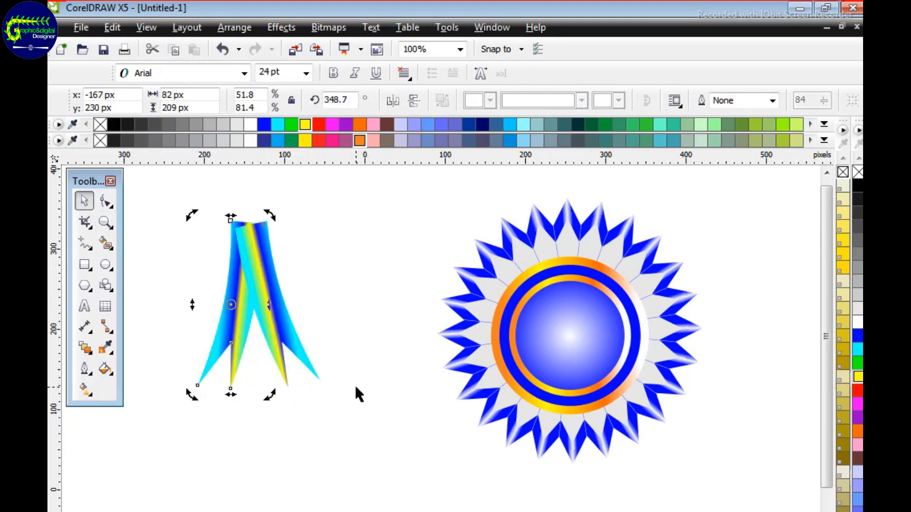
- Adjust the spacing of the two ribbons so their upper ends meet, tilt the left one to about 346.7°, and group them
left_click(355, 383)
left_click_drag(283, 326, 298, 325)
left_click_drag(223, 345, 216, 344)
left_click(229, 325)
left_click_drag(187, 390, 184, 390)
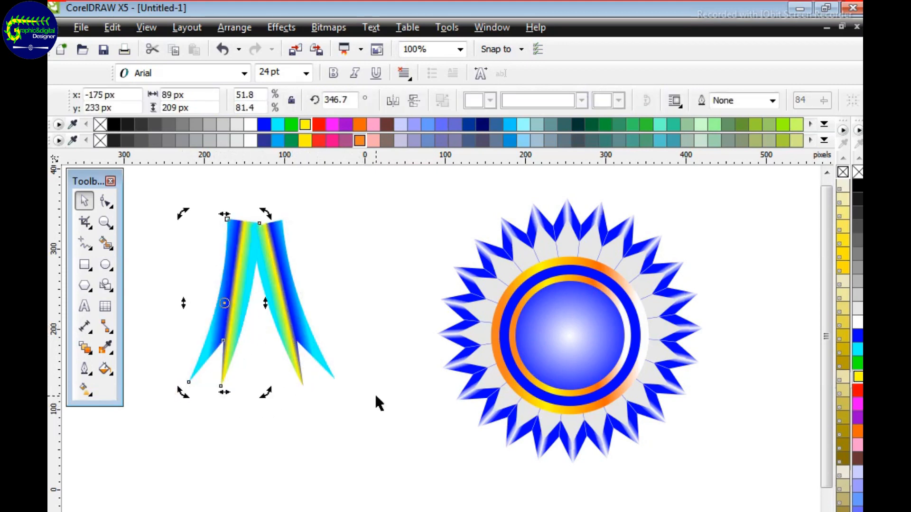
left_click(376, 400)
left_click(294, 310)
left_click_drag(299, 242, 237, 276)
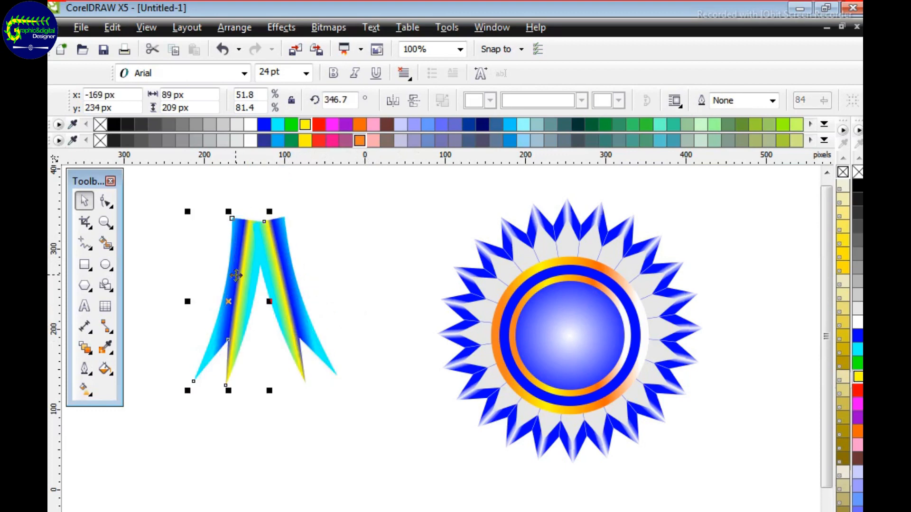
left_click(352, 273)
left_click_drag(348, 413, 349, 414)
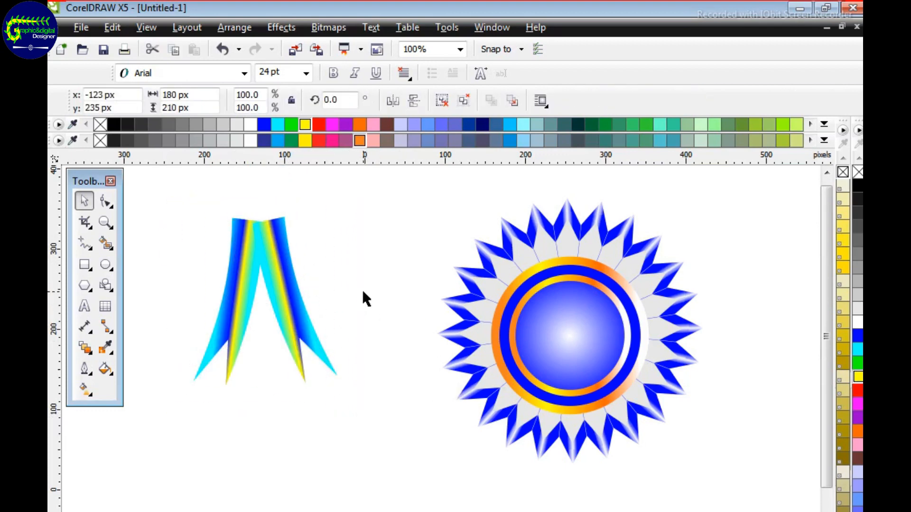
- Move the rosette up and left, place the ribbon pair under its lower centre, and send the ribbons behind it
left_click(570, 291)
left_click_drag(625, 325, 500, 223)
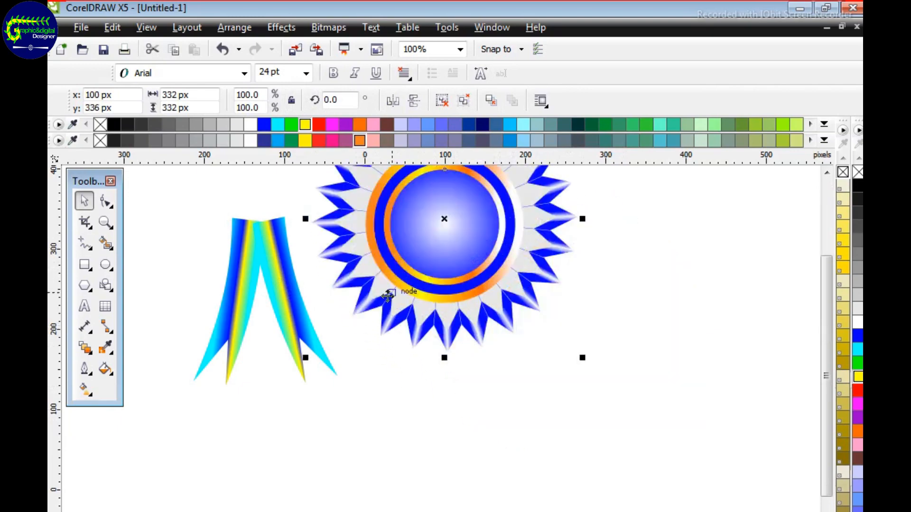
left_click_drag(260, 285, 478, 370)
left_click_drag(261, 264, 446, 333)
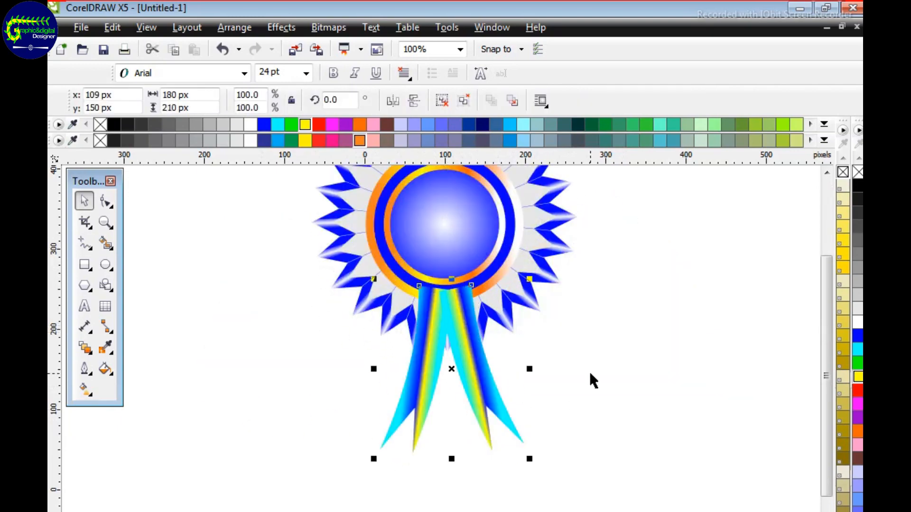
key("shift+Page_Down")
left_click(645, 369)
- Stretch the ribbon pair downward to a height of about 295 px, keeping its width
key("z")
key("F3")
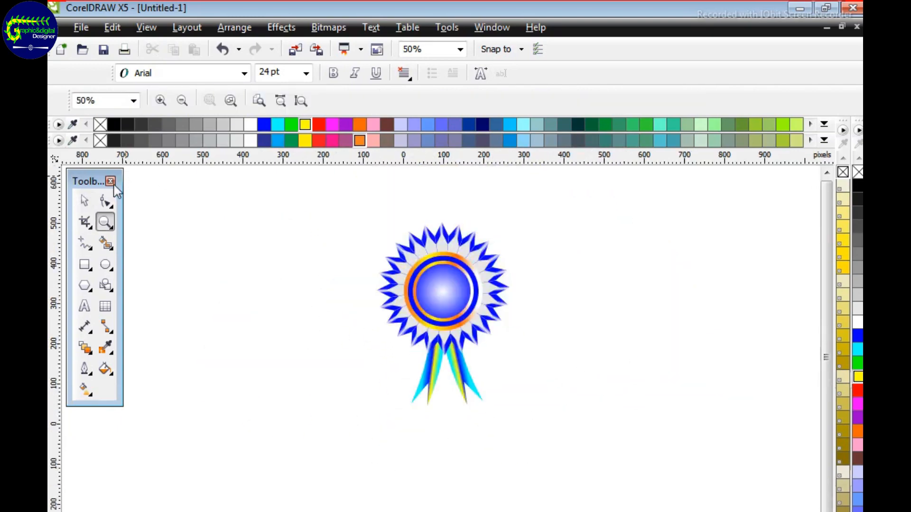
left_click(565, 314)
key("F3")
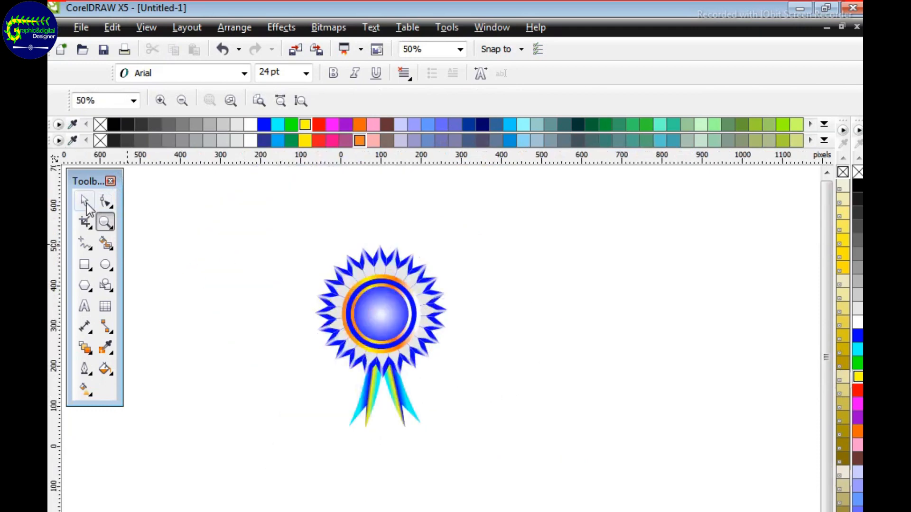
left_click(85, 201)
left_click(388, 378)
left_click_drag(384, 434, 385, 468)
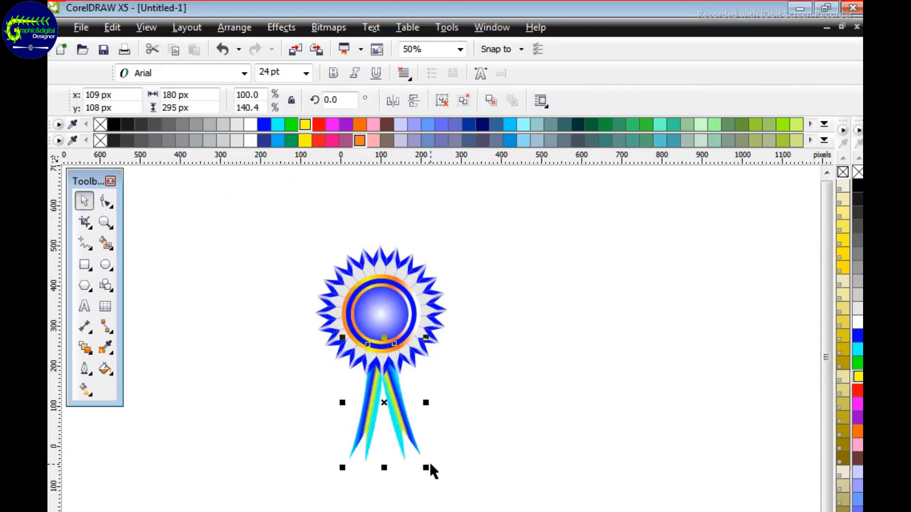
- Widen the ribbon pair evenly to about 260 px and lengthen it slightly downward, keeping its top behind the rosette
key("ctrl+z")
left_click_drag(426, 433, 430, 466)
left_click_drag(385, 435, 385, 473)
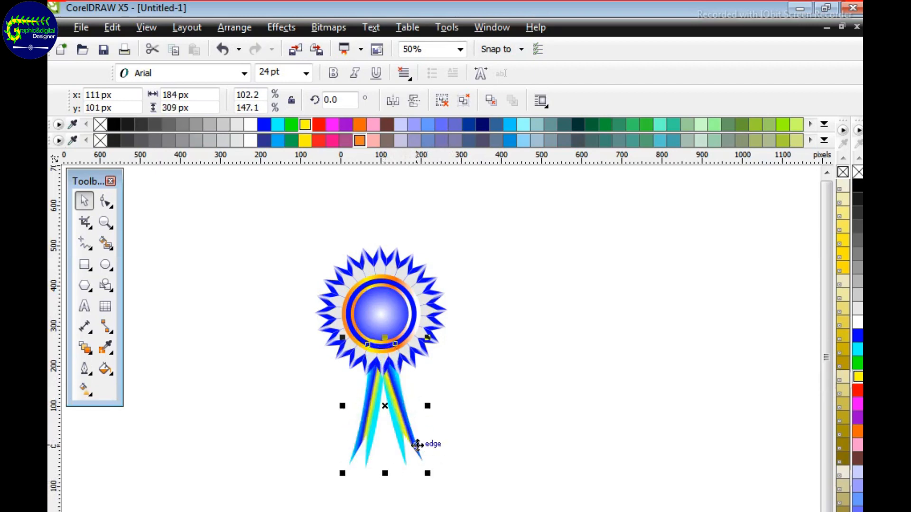
left_click_drag(428, 405, 444, 406)
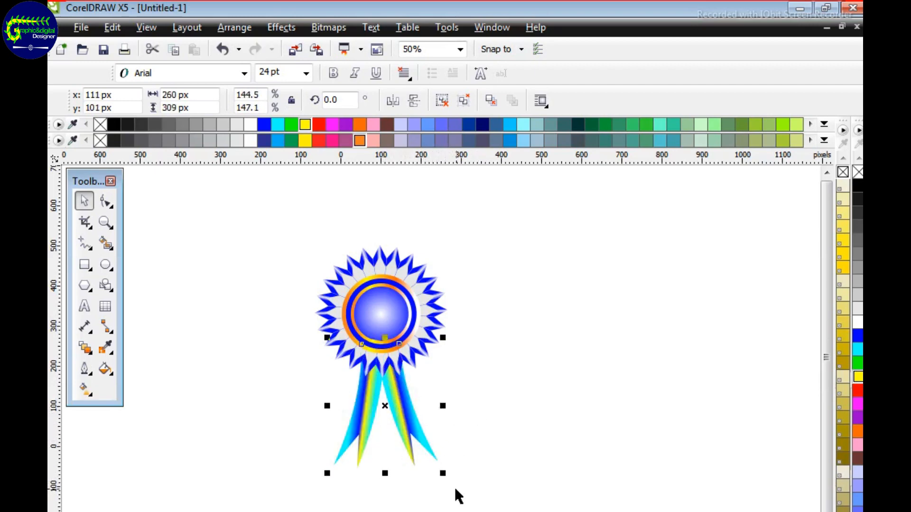
left_click_drag(384, 473, 385, 462)
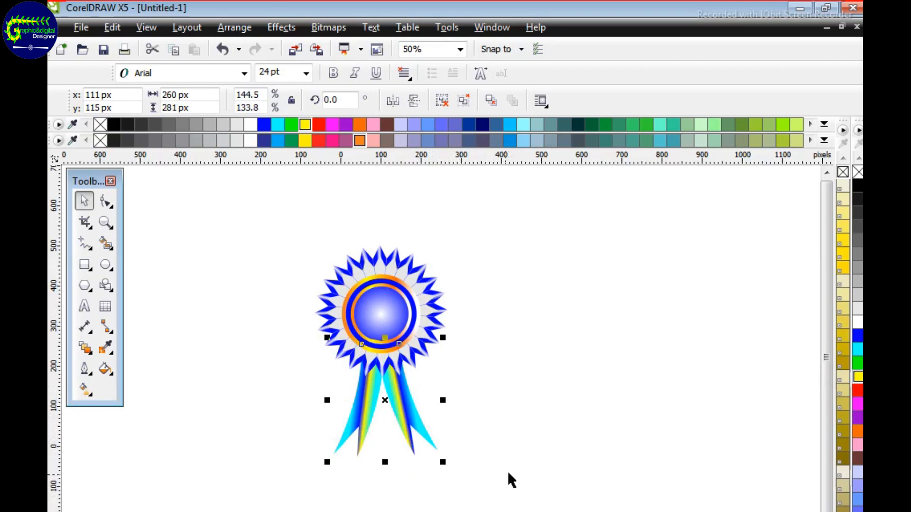
left_click(481, 437)
left_click(396, 437)
left_click_drag(384, 462, 385, 472)
left_click(494, 388)
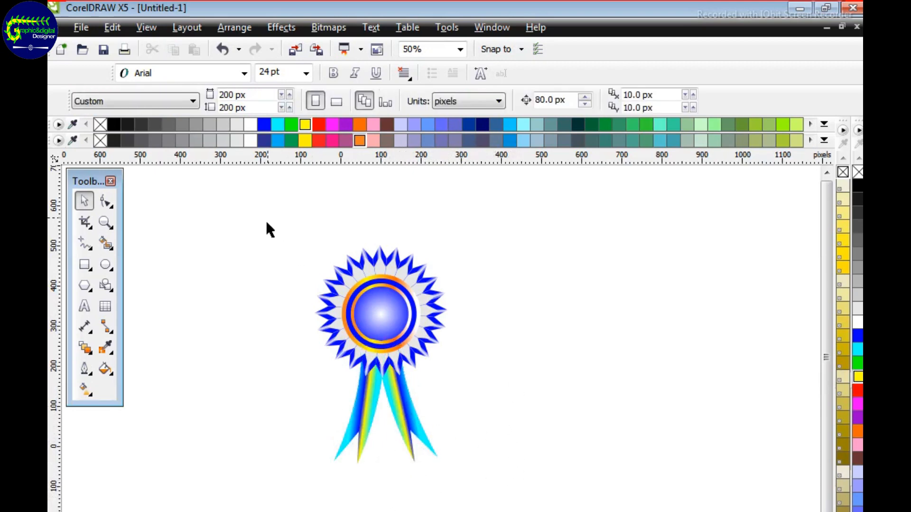
- Move the complete badge, rosette and ribbons together, upward and enlarge it proportionally to fill most of the visible drawing area's height
left_click_drag(267, 224, 493, 489)
left_click(514, 411)
left_click_drag(400, 336, 404, 286)
left_click_drag(459, 426, 495, 485)
left_click(538, 366)
left_click_drag(419, 327, 390, 310)
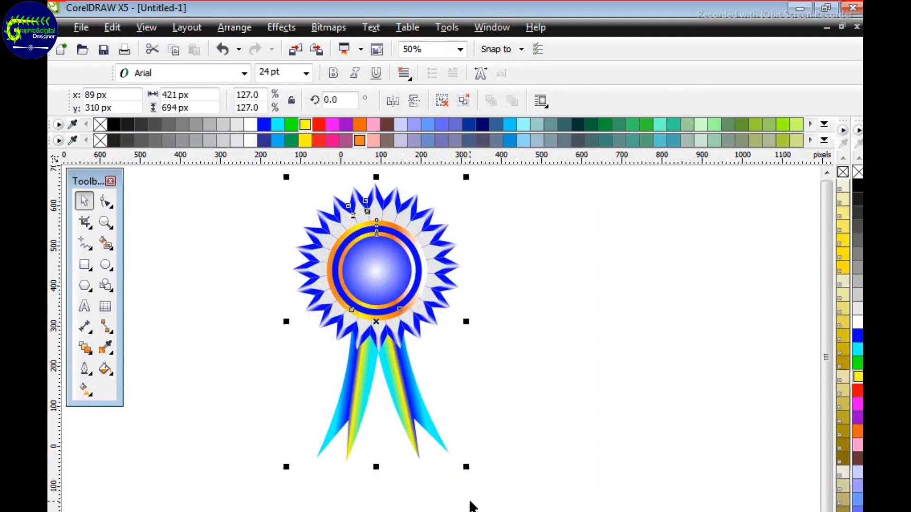
left_click_drag(467, 468, 485, 498)
left_click(548, 386)
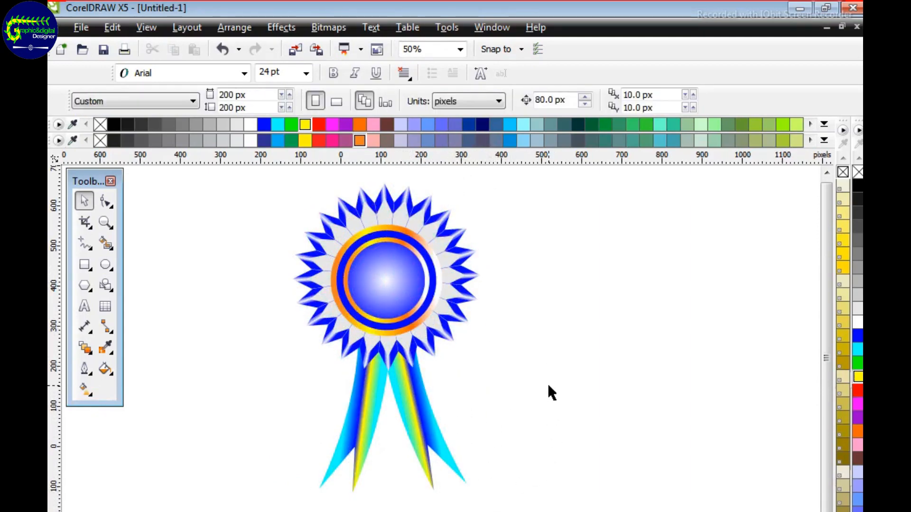
- Examine the rosette's petals and concentric gradient rings up close
key("z")
left_click_drag(275, 189, 510, 427)
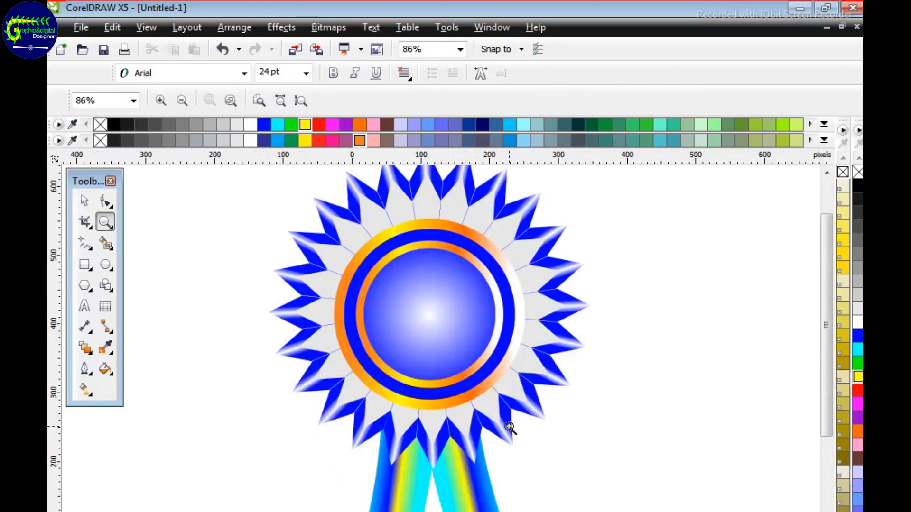
left_click_drag(244, 183, 579, 441)
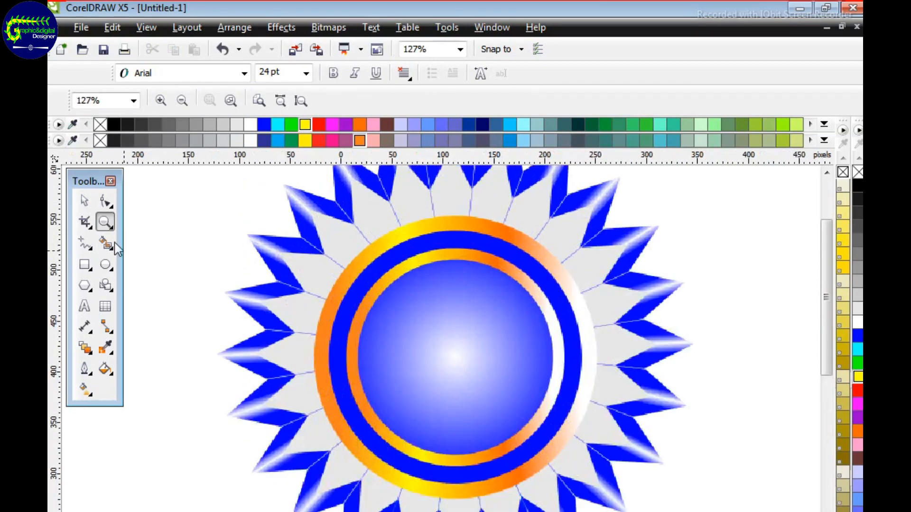
key("space")
left_click_drag(858, 294, 830, 325)
key("z")
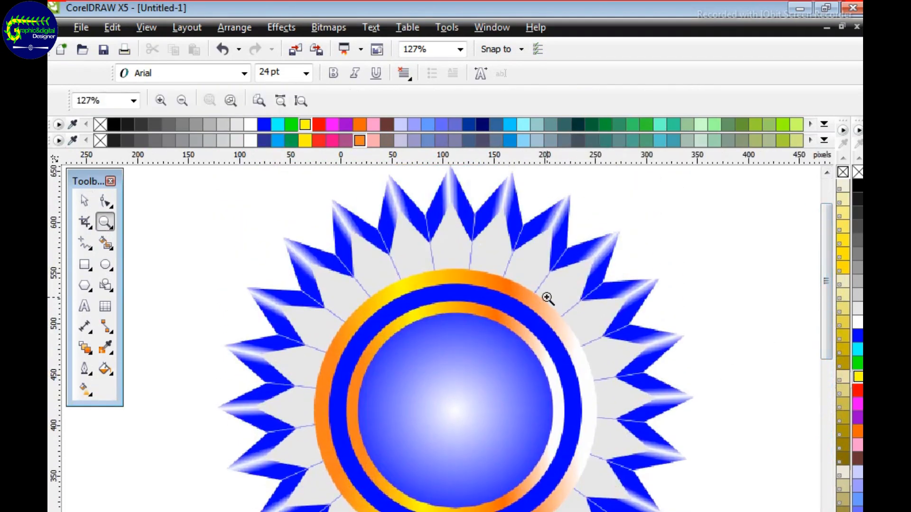
right_click(547, 298)
left_click(85, 201)
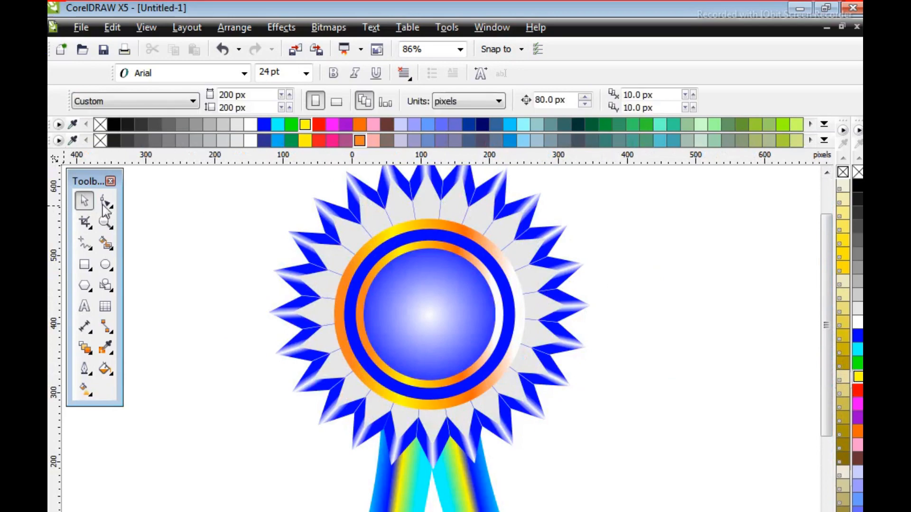